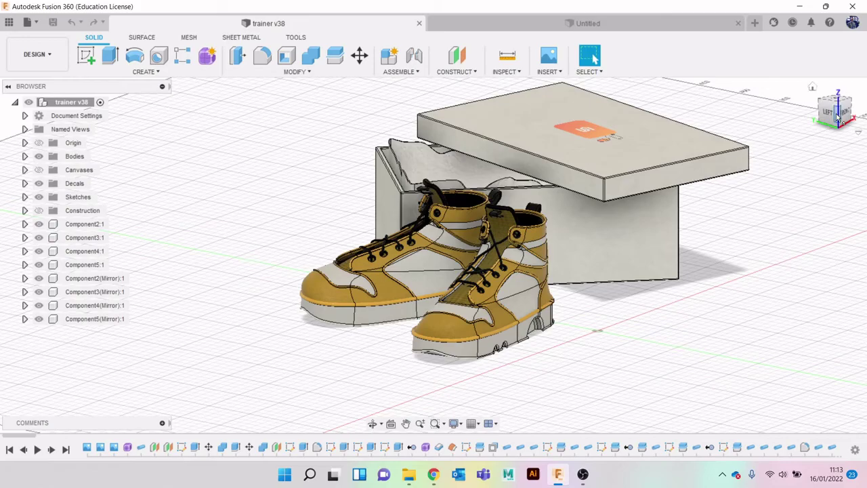
- Switch to the untitled design and save it as "trainer video"
mouse_move(837, 117)
left_mouse_down()
mouse_move(830, 112)
mouse_move(818, 126)
mouse_move(827, 107)
mouse_move(828, 131)
mouse_move(842, 134)
left_mouse_up()
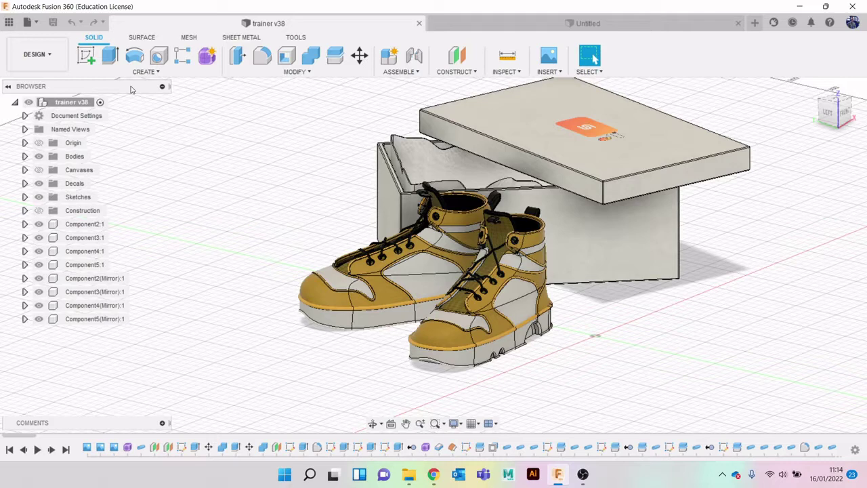
left_click(520, 24)
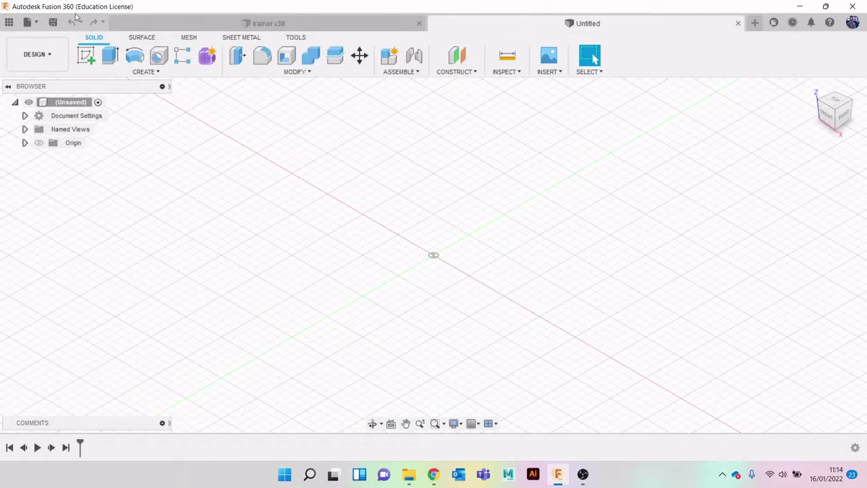
left_click(57, 26)
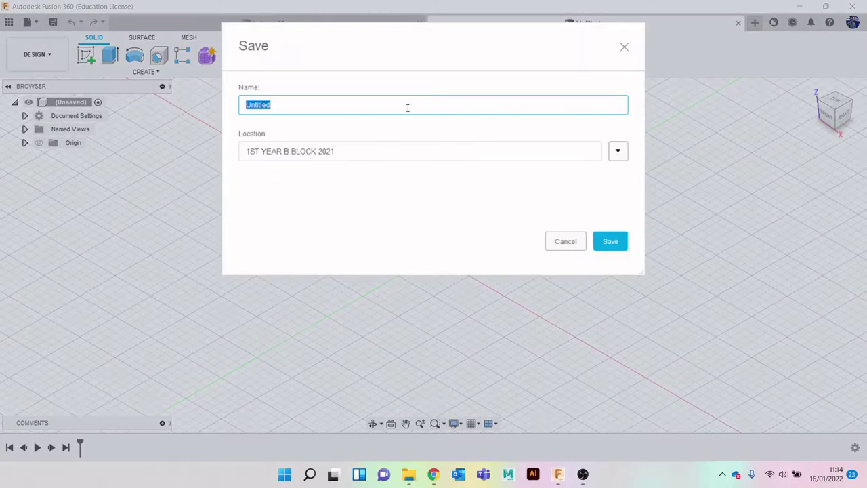
type("trainer video")
key("Return")
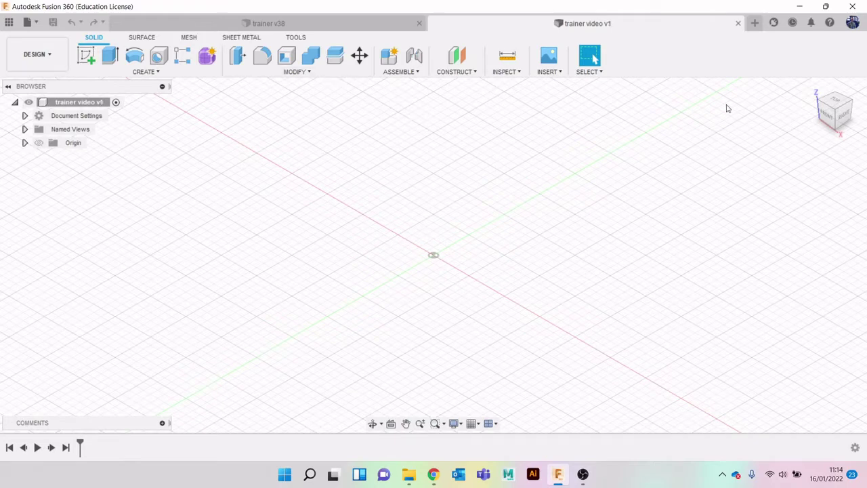
- Insert the "shoe side view" image from the sneaker video resources folder as a canvas on the XZ plane
left_click(840, 116)
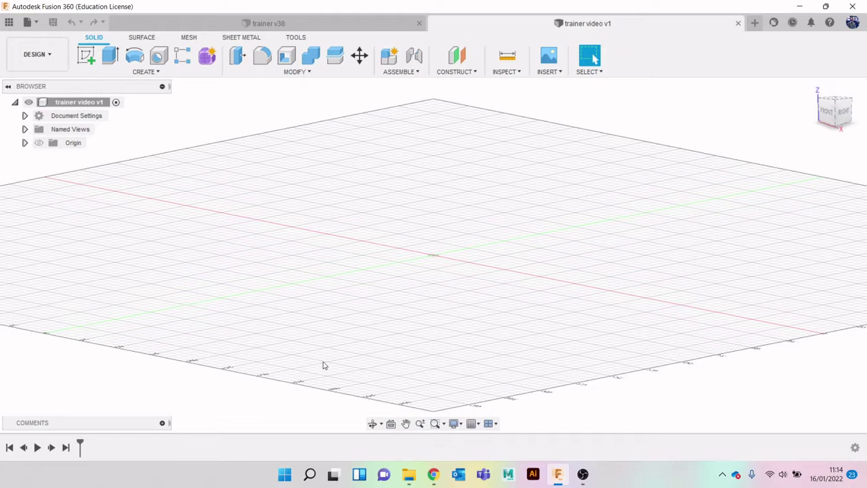
left_click(550, 72)
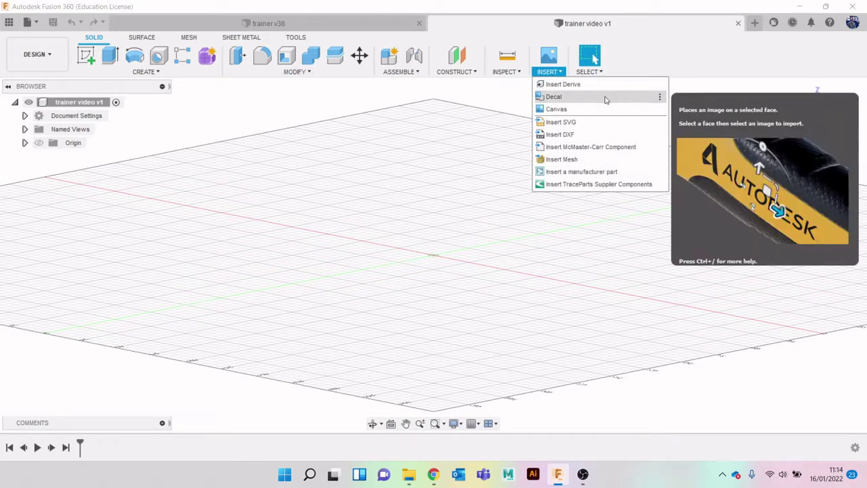
left_click(605, 111)
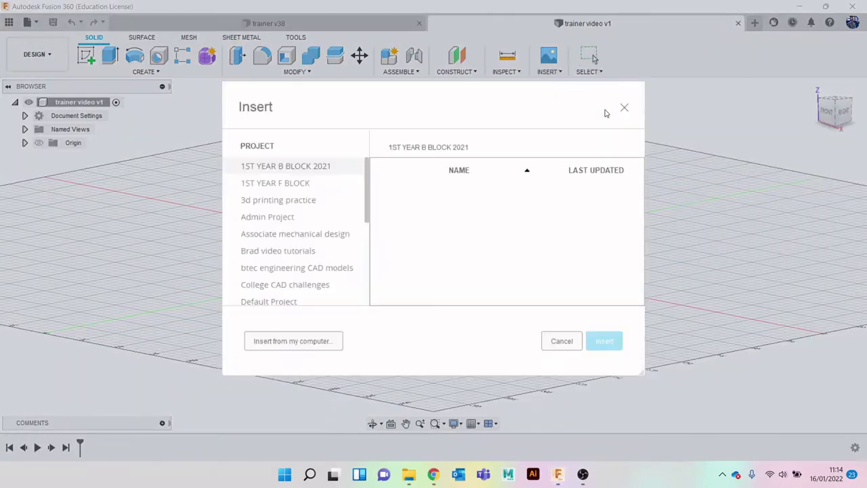
left_click(312, 341)
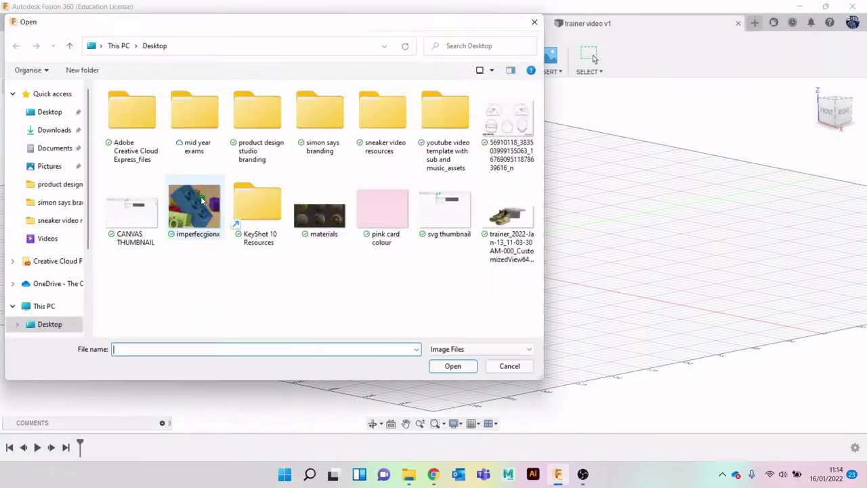
double_click(383, 117)
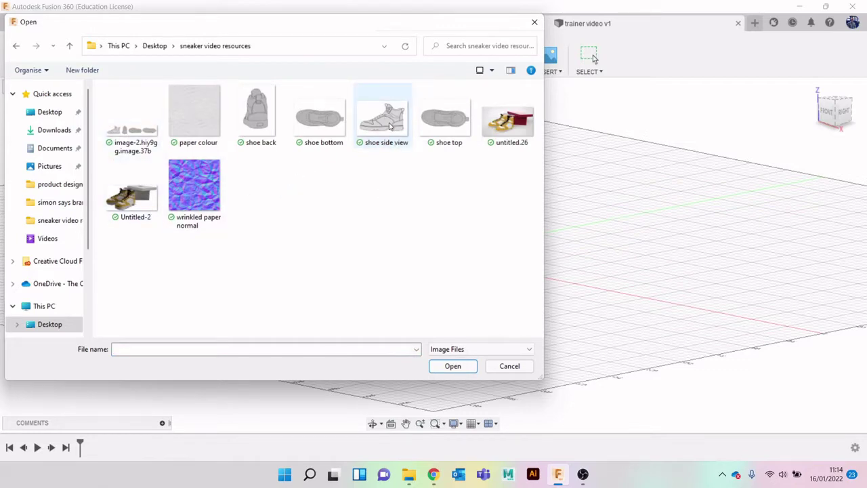
double_click(389, 126)
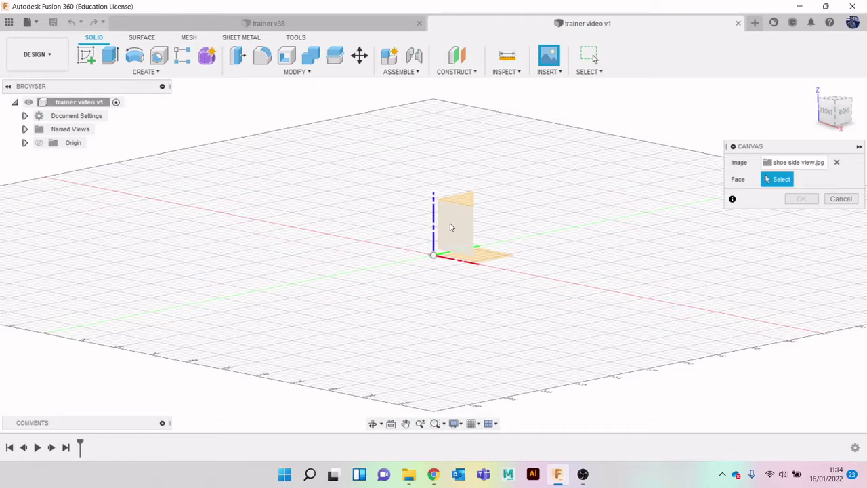
left_click(450, 227)
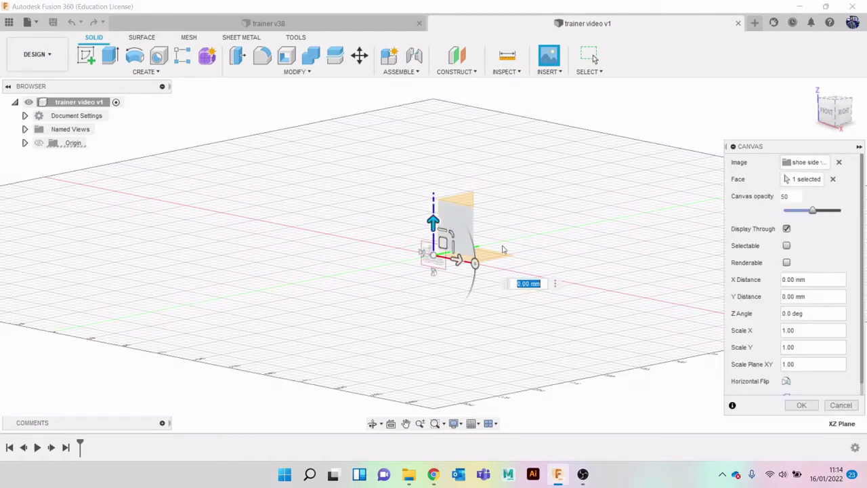
- Flip the side-view canvas horizontally and raise it about 4.29 mm so the sole sits on the ground line
left_click(836, 116)
scroll(440, 265, "up", 5)
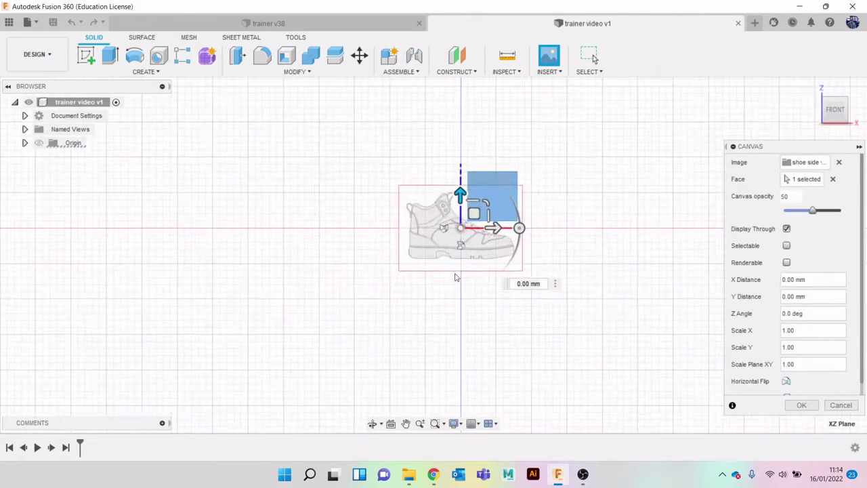
left_click_drag(404, 228, 403, 188)
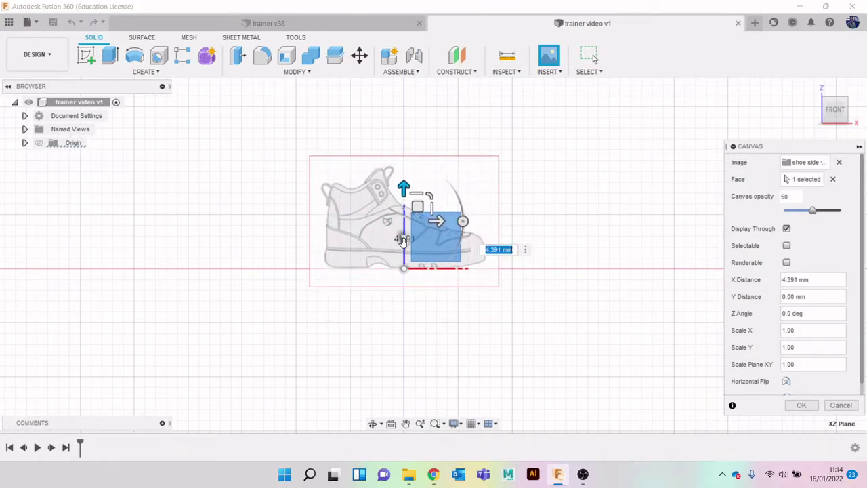
left_click(403, 239)
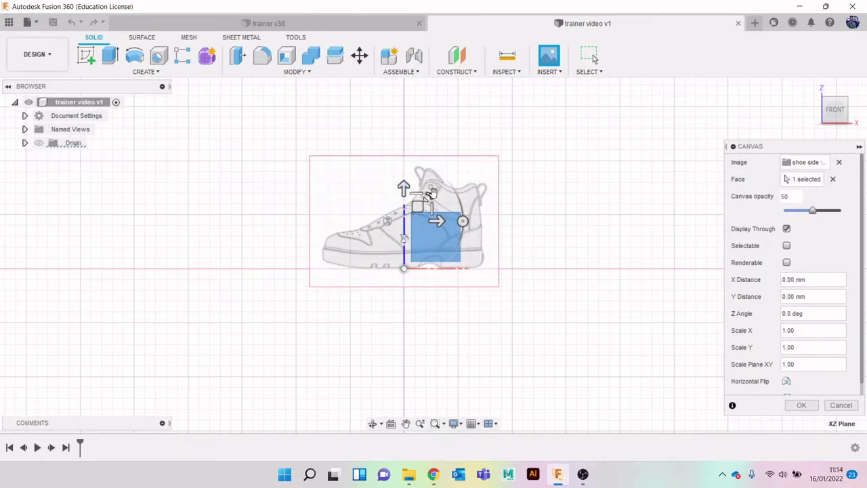
left_click_drag(432, 193, 473, 190)
left_click_drag(403, 187, 403, 142)
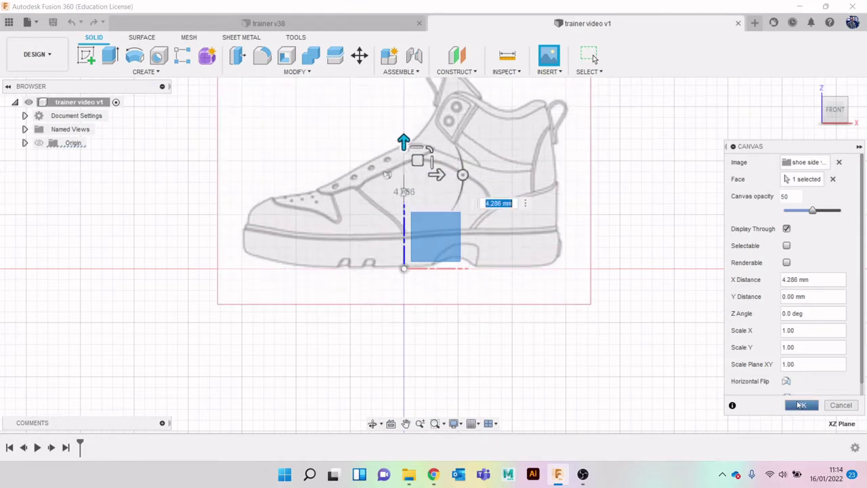
left_click(801, 404)
- Insert the "shoe back" image from the computer as a canvas on the YZ plane
scroll(641, 261, "down", 3)
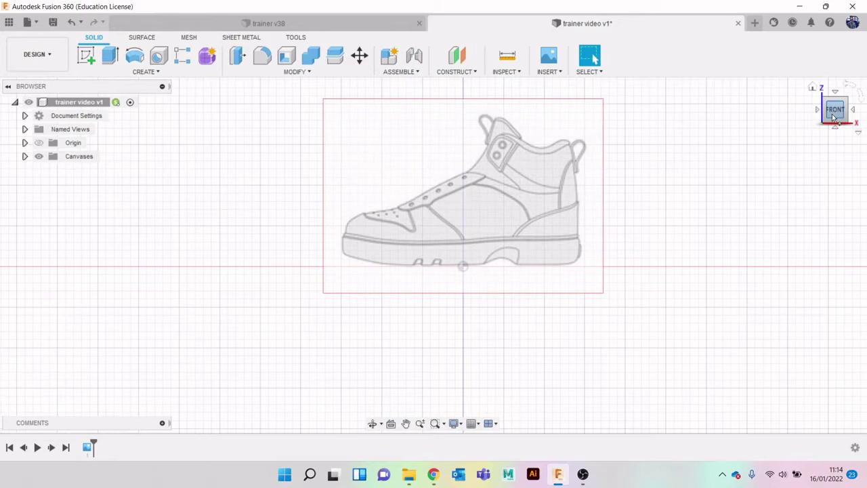
left_click_drag(827, 110, 809, 124)
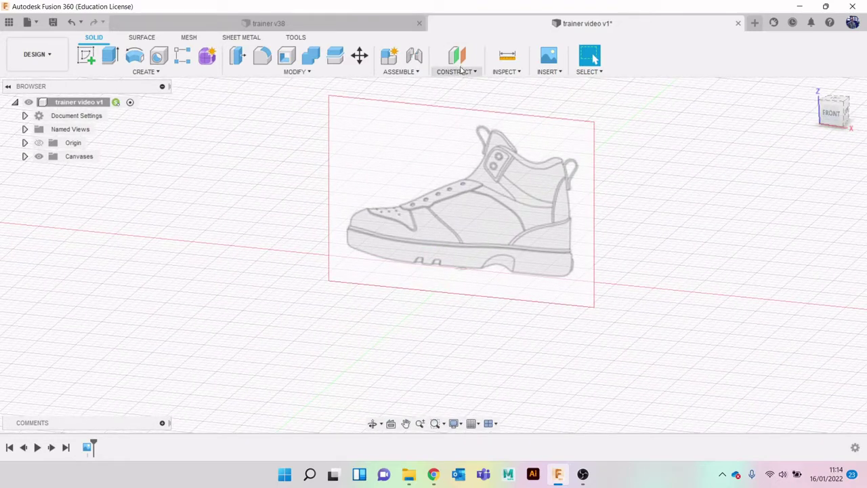
left_click(547, 71)
left_click(599, 108)
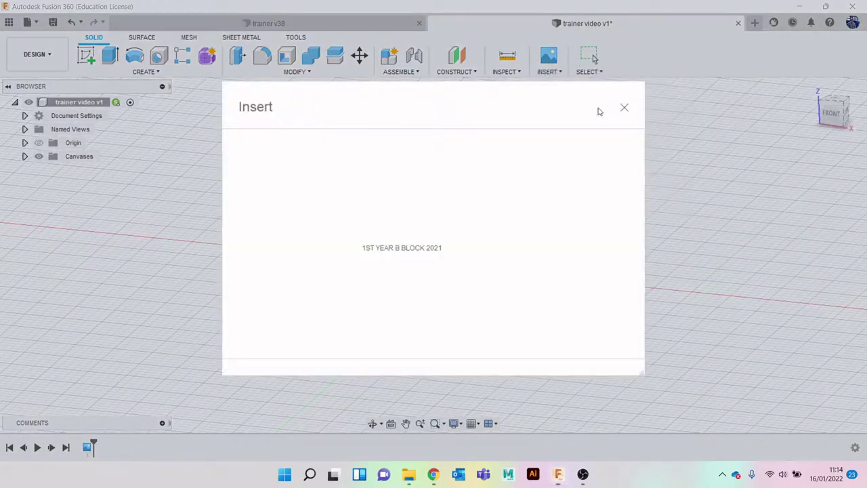
left_click(287, 343)
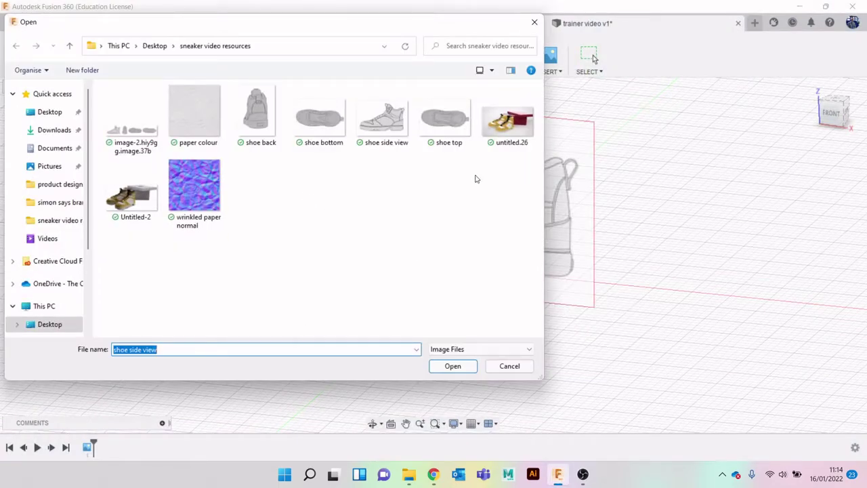
double_click(264, 108)
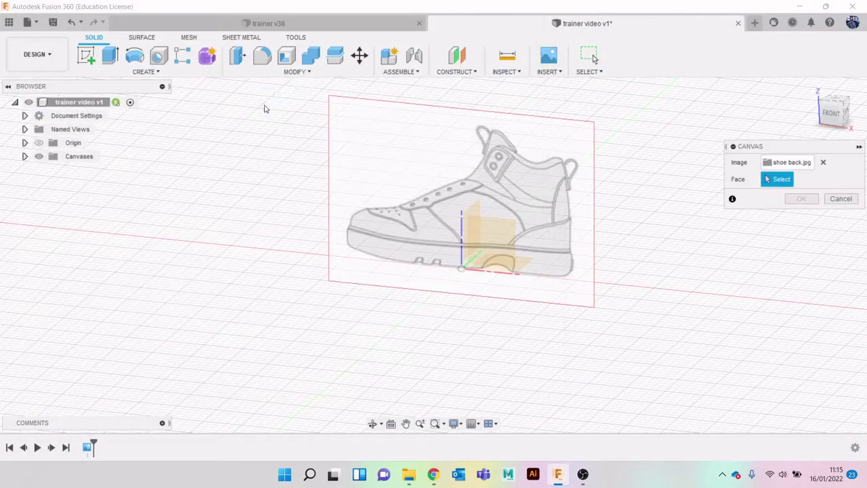
left_click(473, 227)
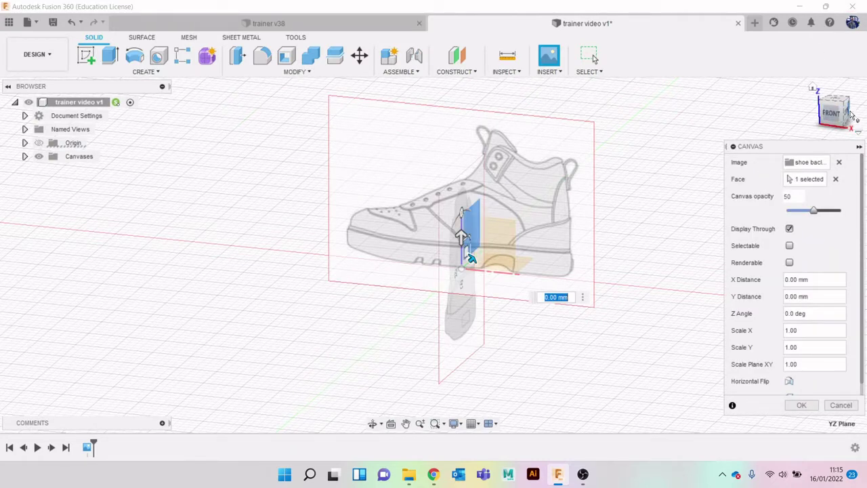
- Raise the shoe back canvas about 8.81 mm so its sole sits on the ground line
left_click(848, 115)
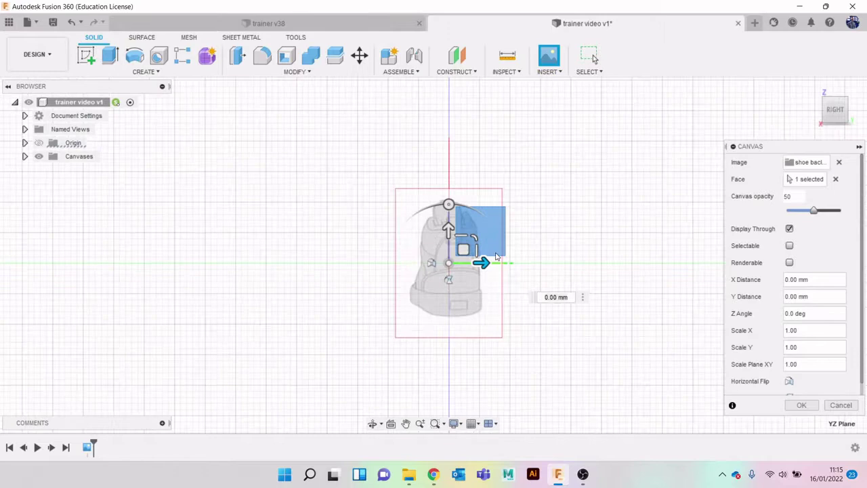
left_click_drag(388, 243, 388, 115)
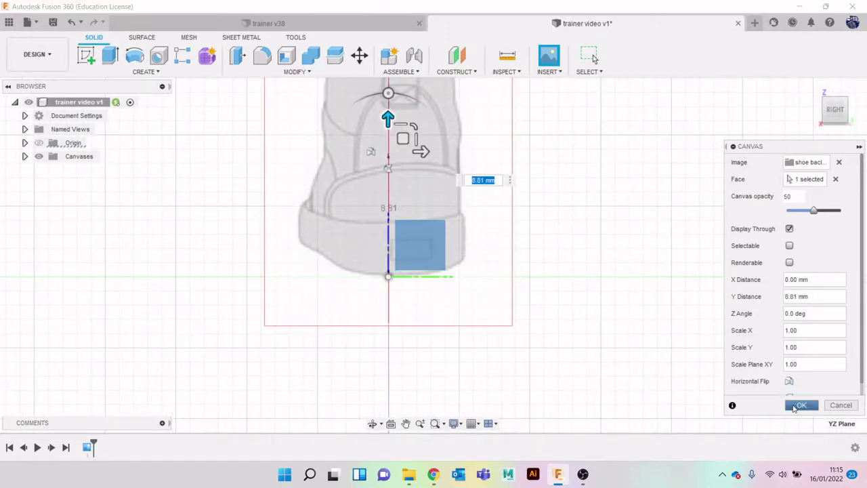
left_click(801, 405)
- Insert the "shoe bottom" image from the computer as a canvas on the XY plane
scroll(683, 301, "down", 2)
left_click_drag(833, 110, 866, 116)
middle_click_drag(353, 88, 396, 133, "shift")
left_click(549, 71)
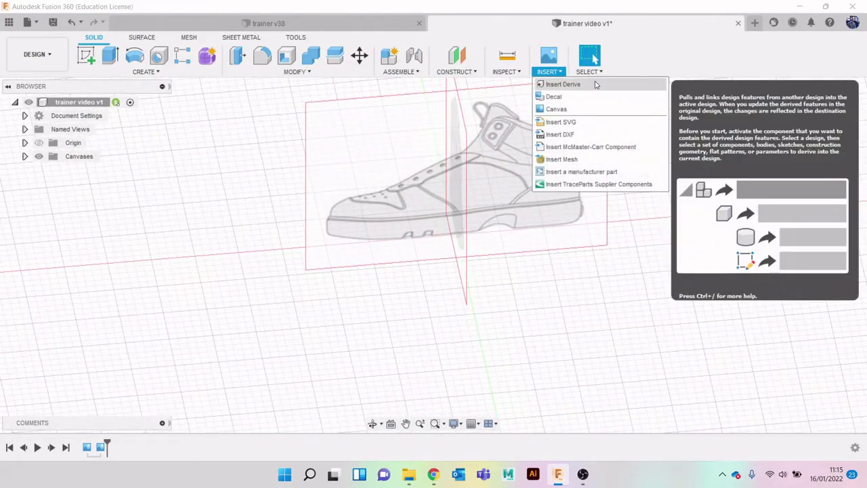
left_click(579, 108)
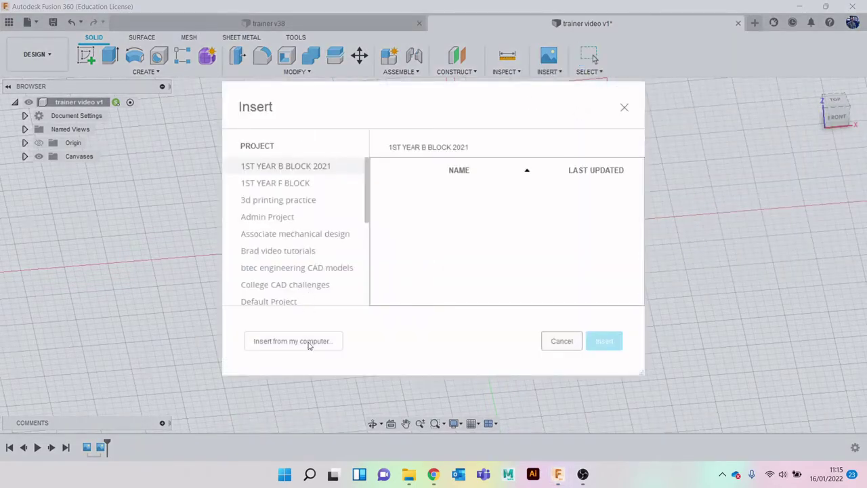
left_click(293, 341)
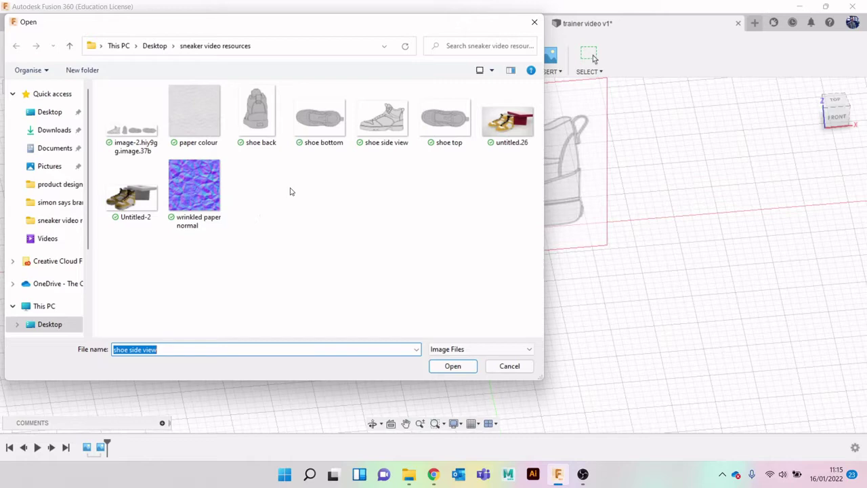
left_click(325, 124)
double_click(338, 120)
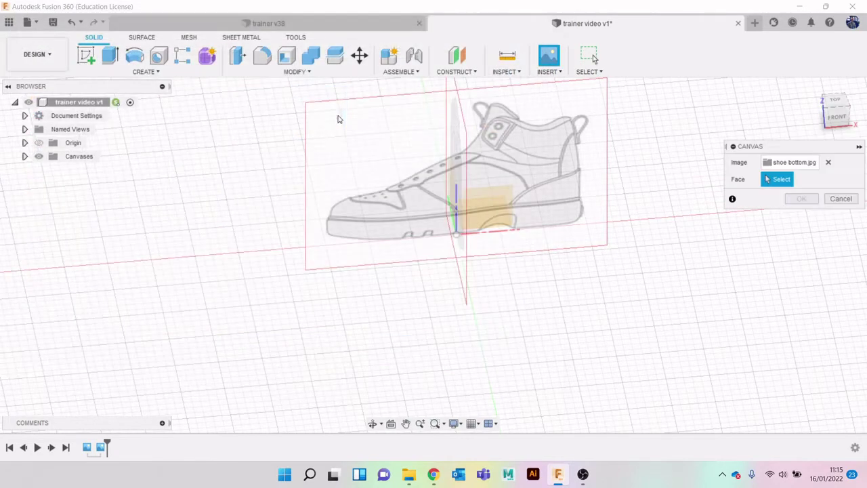
left_click(833, 106)
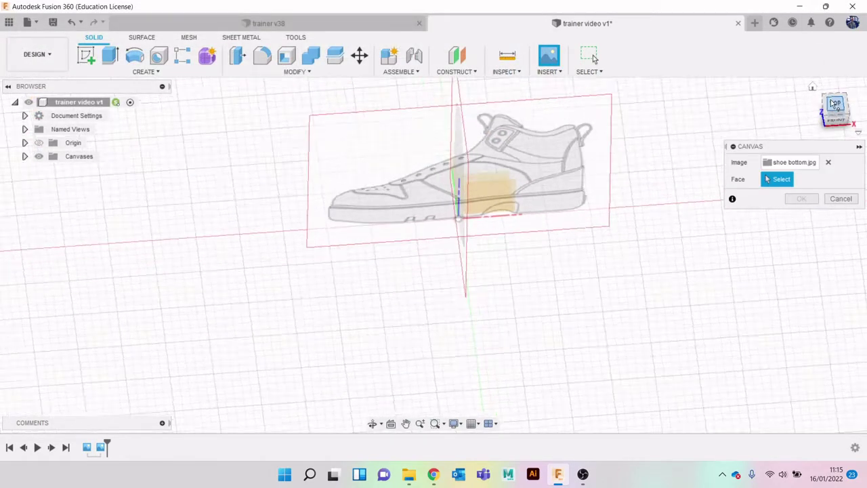
left_click(507, 147)
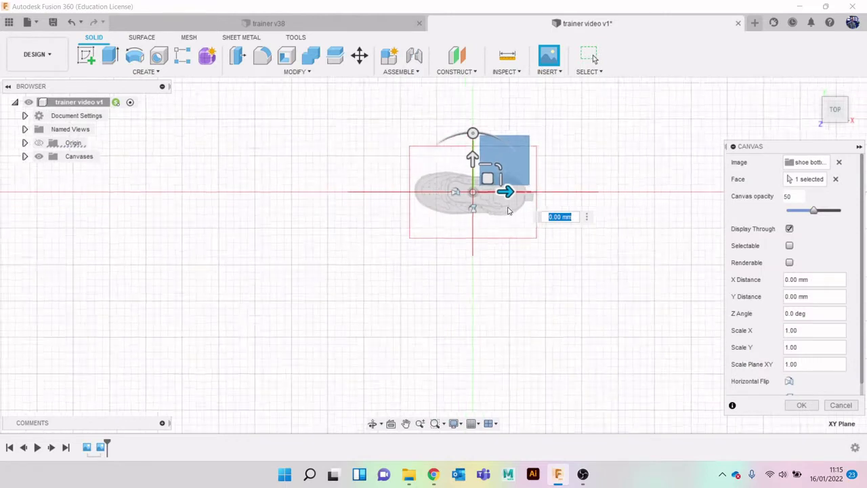
left_click_drag(477, 157, 495, 144)
left_click(800, 405)
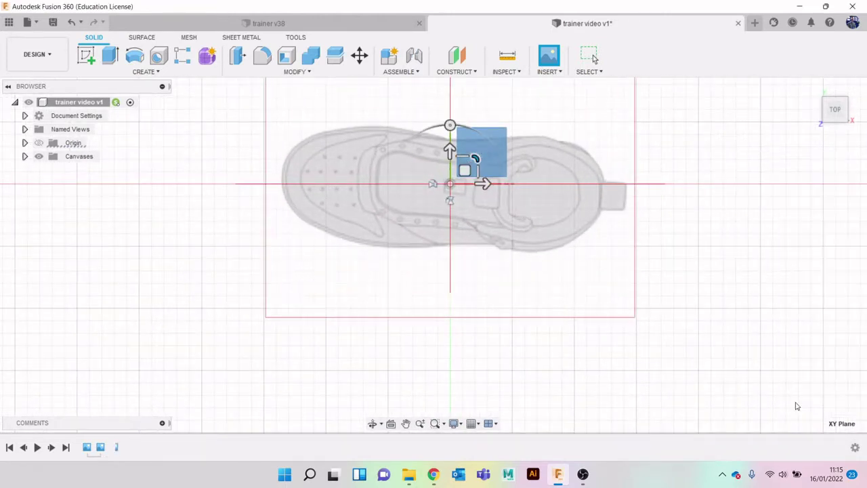
left_click(835, 119)
left_click_drag(841, 81, 596, 95)
middle_click_drag(657, 244, 610, 288, "shift")
left_click(546, 72)
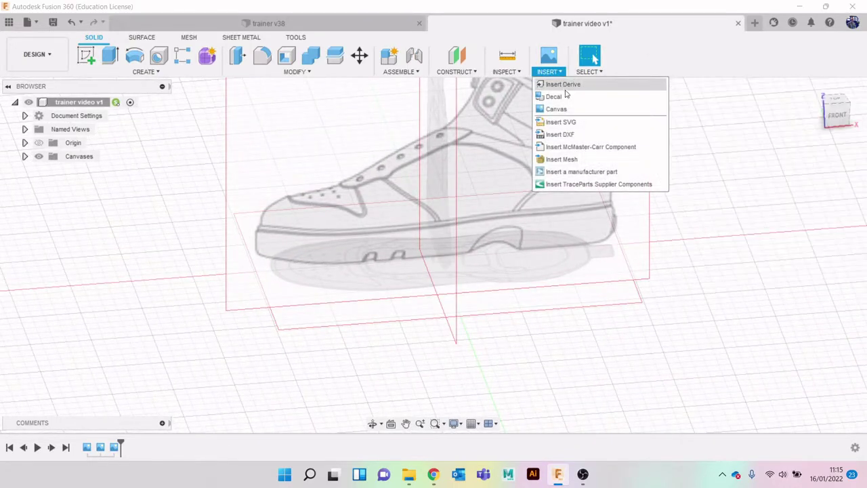
left_click(567, 109)
left_click(293, 341)
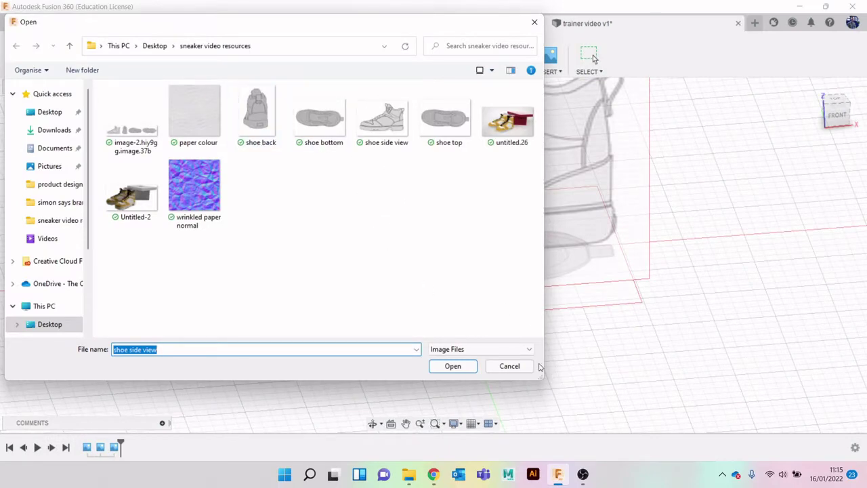
left_click(512, 366)
left_click(565, 342)
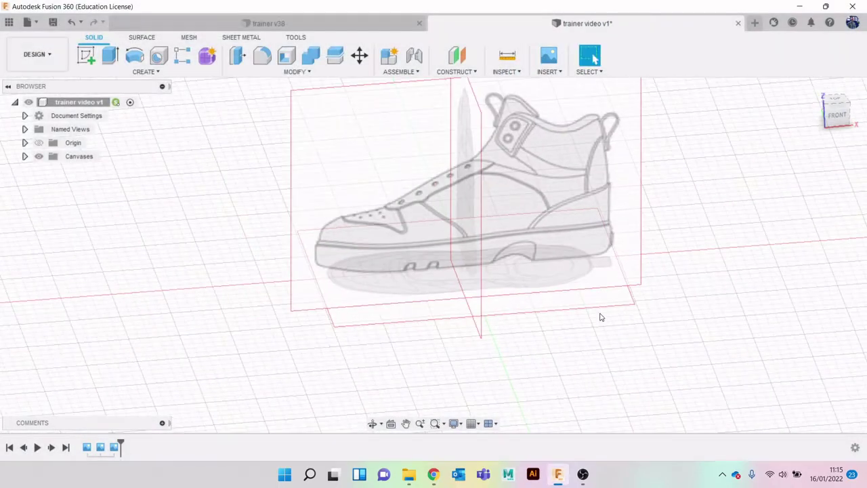
- Switch to the browser and look up the UK size 9 length in the men's shoe length chart
middle_click_drag(600, 317, 578, 342)
left_click(838, 116)
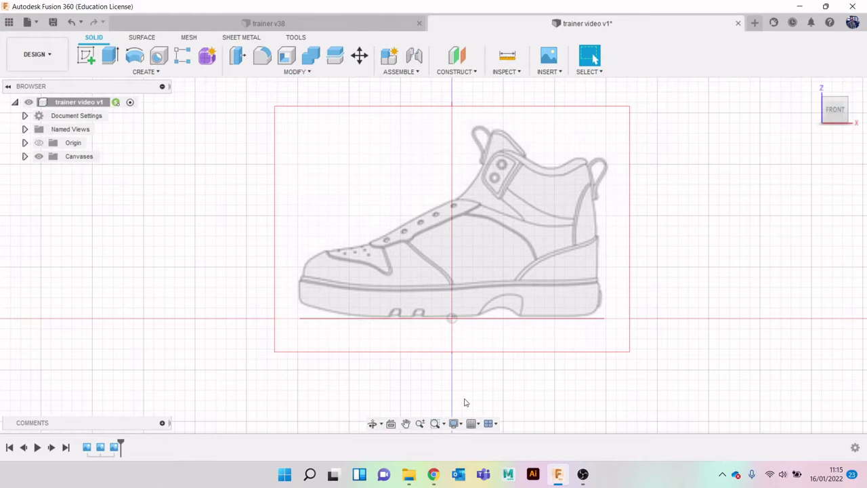
left_click(437, 476)
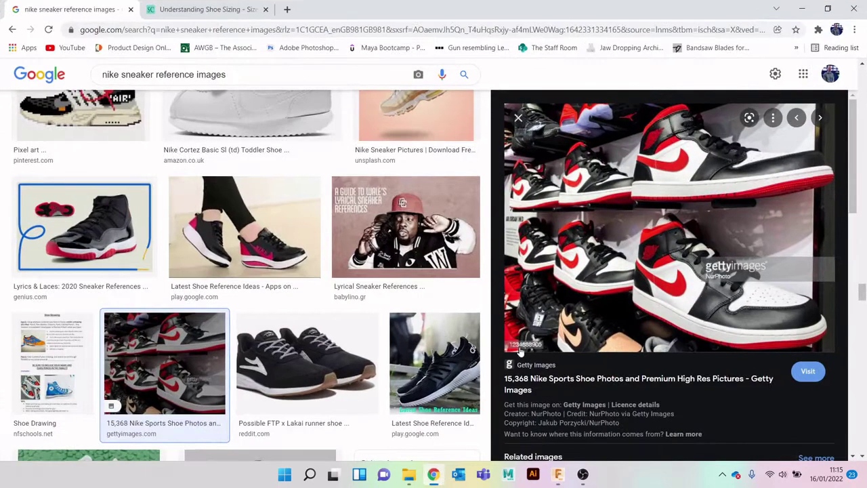
left_click(216, 5)
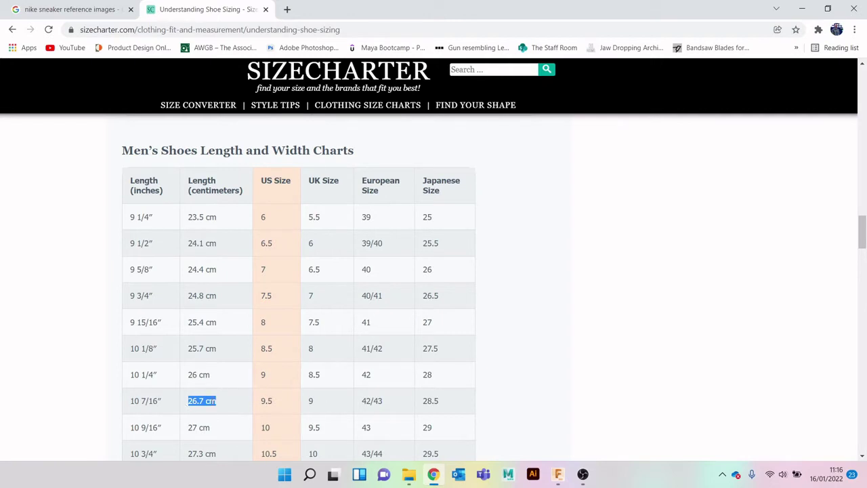
- Return to Fusion 360 and calibrate the shoe side view canvas to 267 mm between the toe and heel ends of the sole
left_click(558, 474)
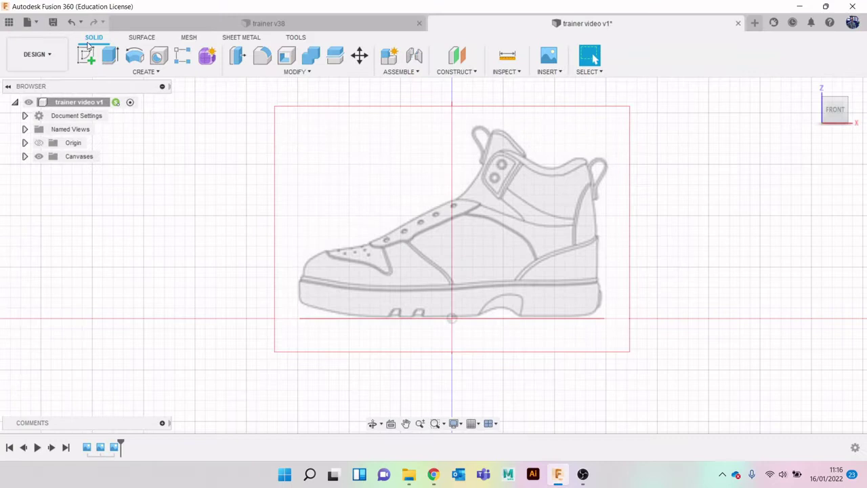
left_click(24, 157)
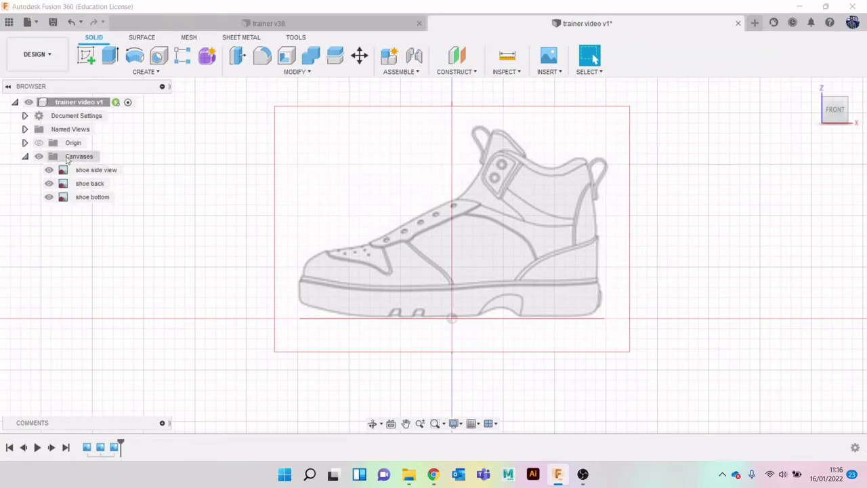
left_click(101, 170)
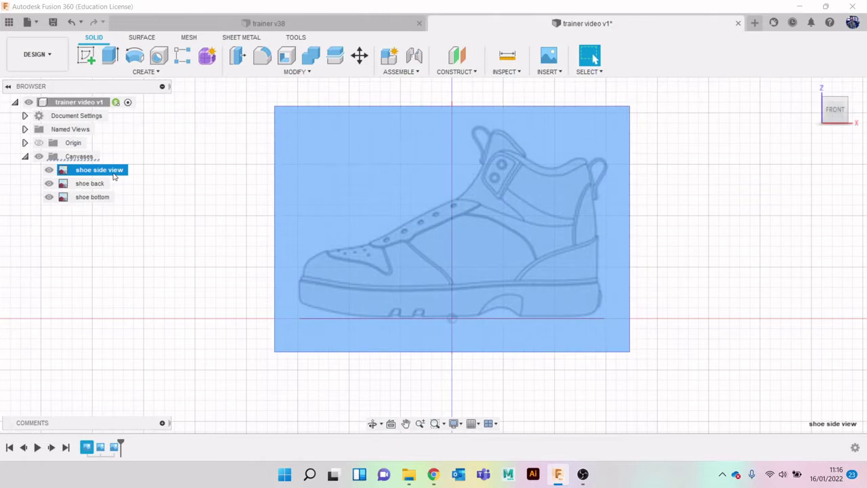
right_click(114, 176)
left_click(149, 210)
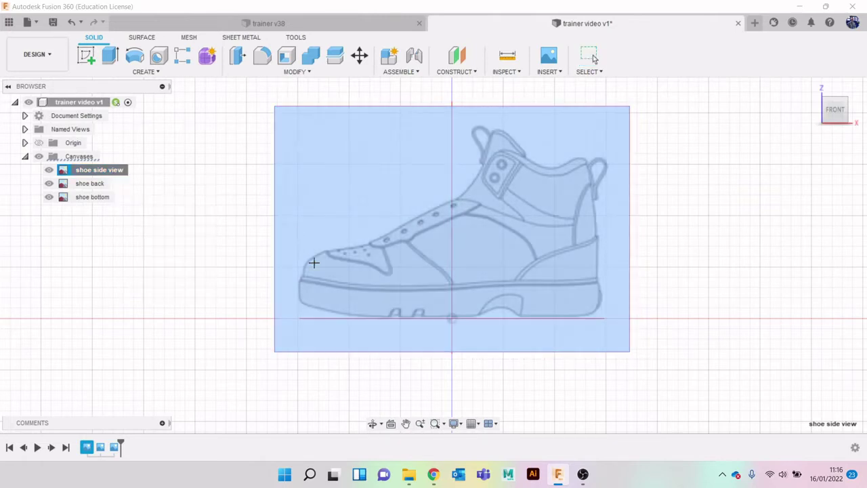
left_click(302, 303)
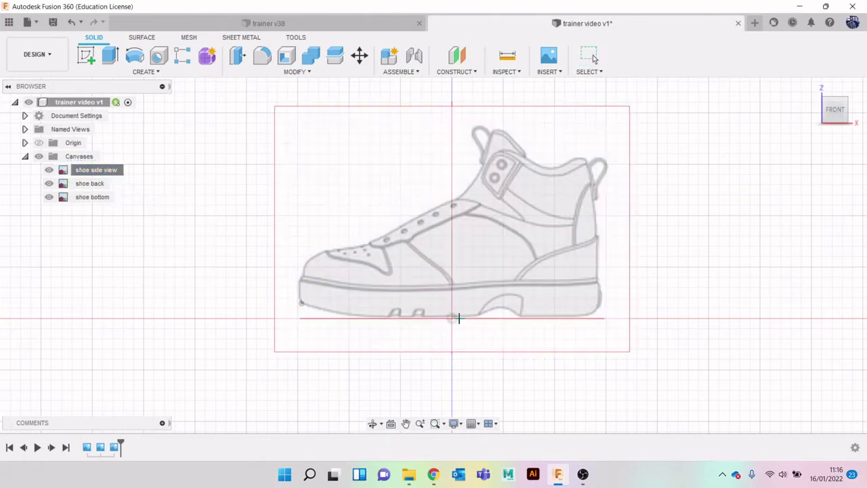
left_click(602, 305)
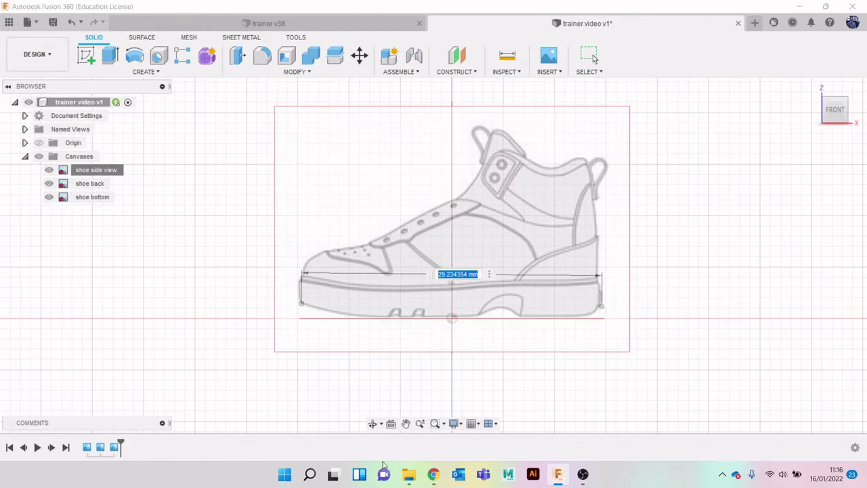
left_click(433, 474)
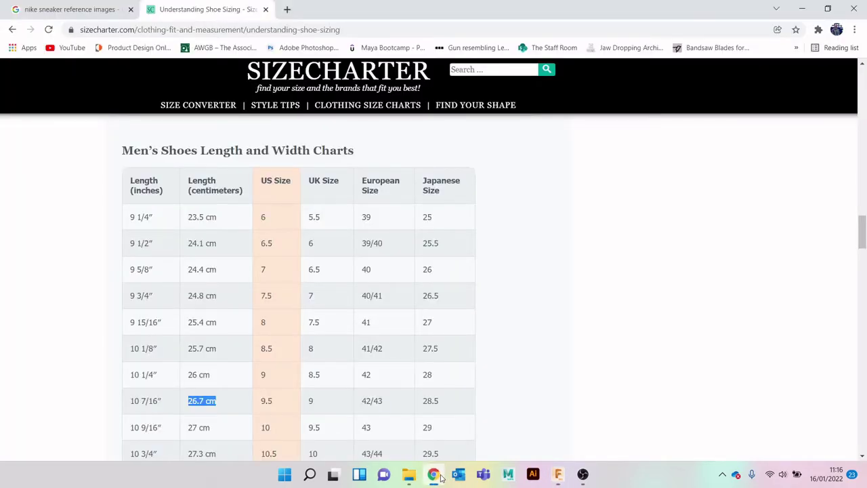
left_click(437, 476)
left_click(470, 273)
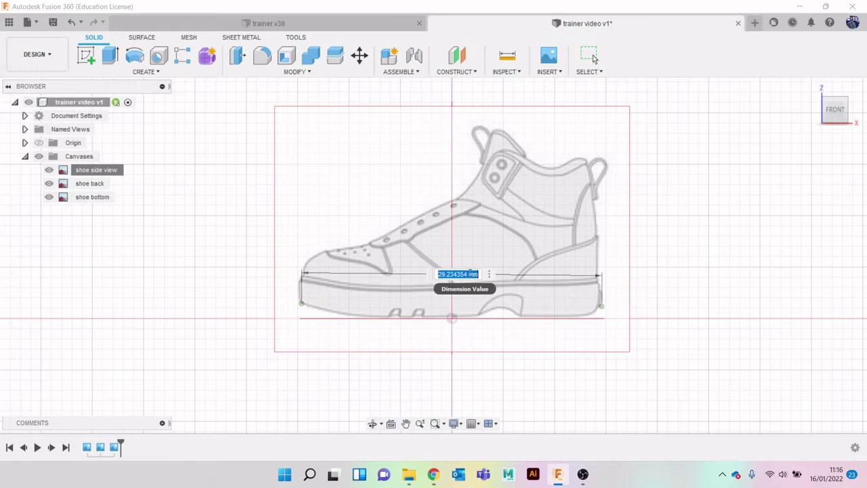
type("267")
key("Return")
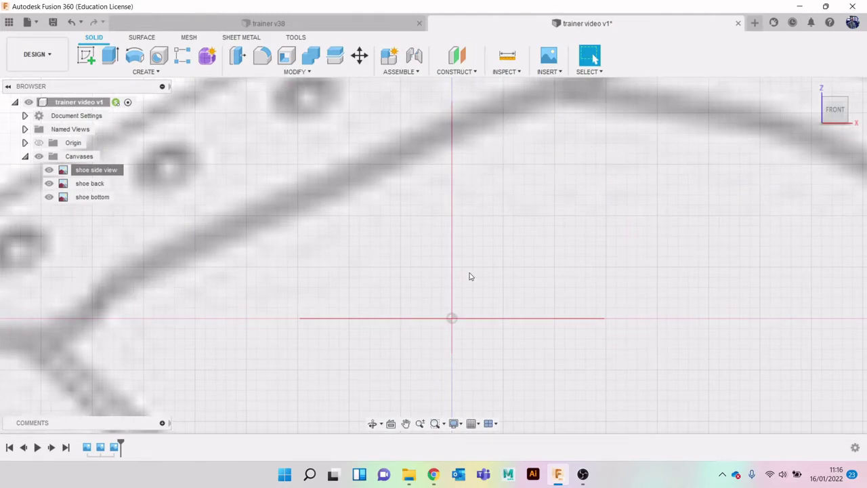
- Raise the enlarged shoe side view canvas about 70.5 mm so the sole rests on the ground line
scroll(471, 276, "down", 6)
scroll(466, 304, "up", 3)
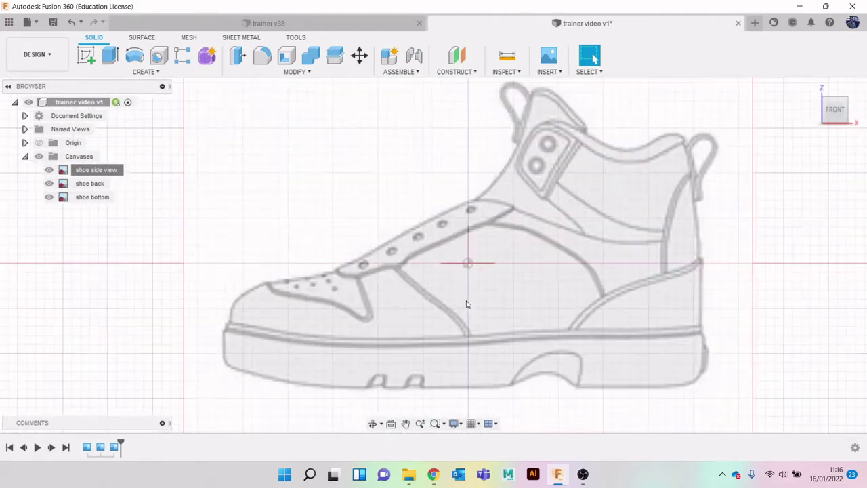
middle_click_drag(466, 304, 411, 282)
right_click(96, 174)
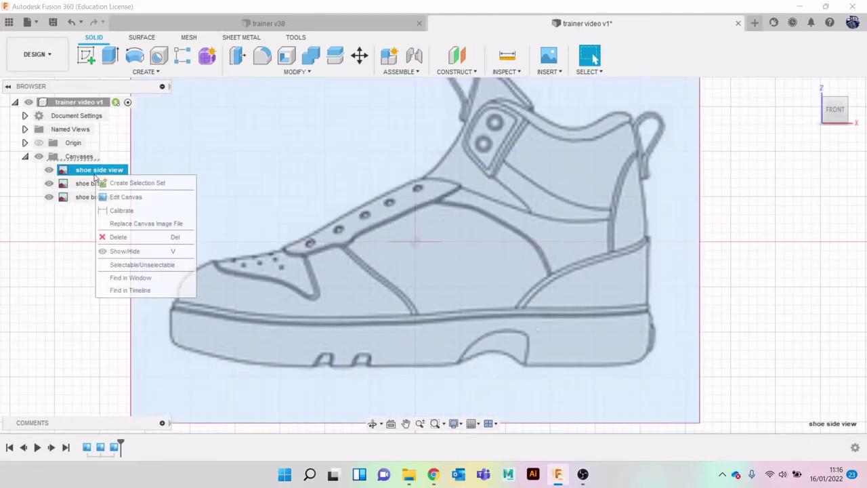
left_click(127, 196)
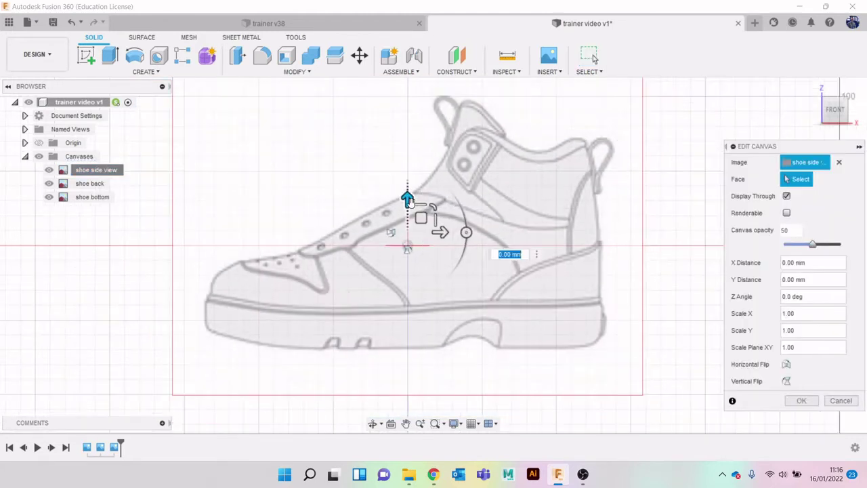
left_click_drag(406, 198, 405, 97)
middle_click_drag(472, 386, 427, 431)
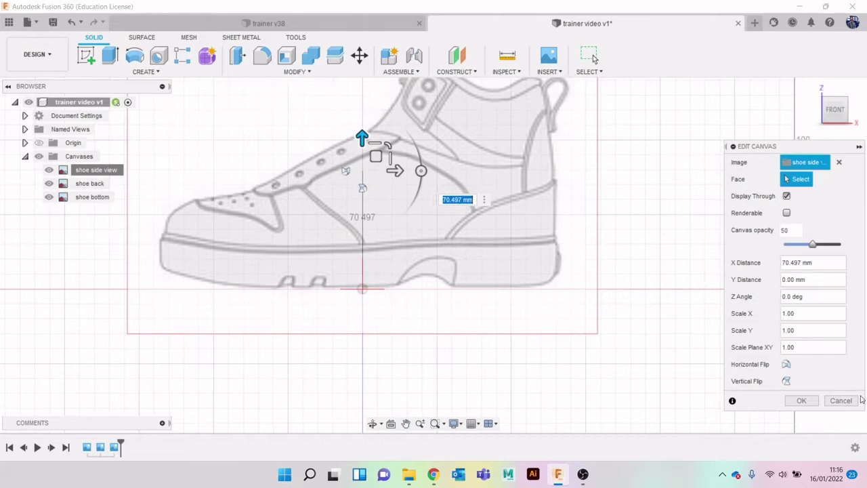
left_click(800, 400)
- Hide the shoe side view and shoe back canvases, leaving only the shoe bottom canvas displayed
left_click_drag(836, 108, 821, 119)
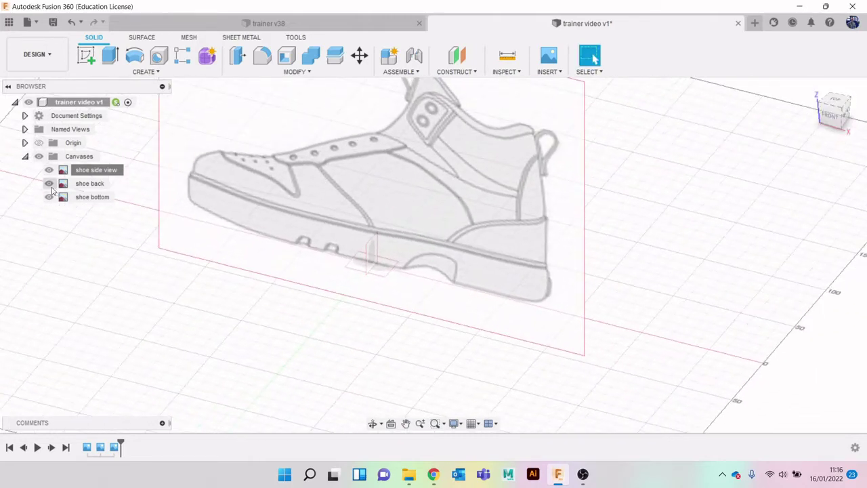
left_click(49, 169)
left_click(49, 183)
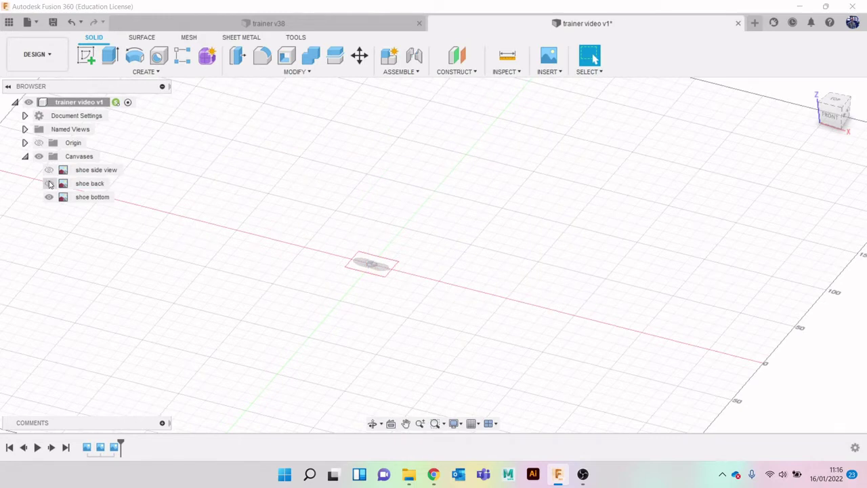
left_click(49, 183)
left_click(48, 185)
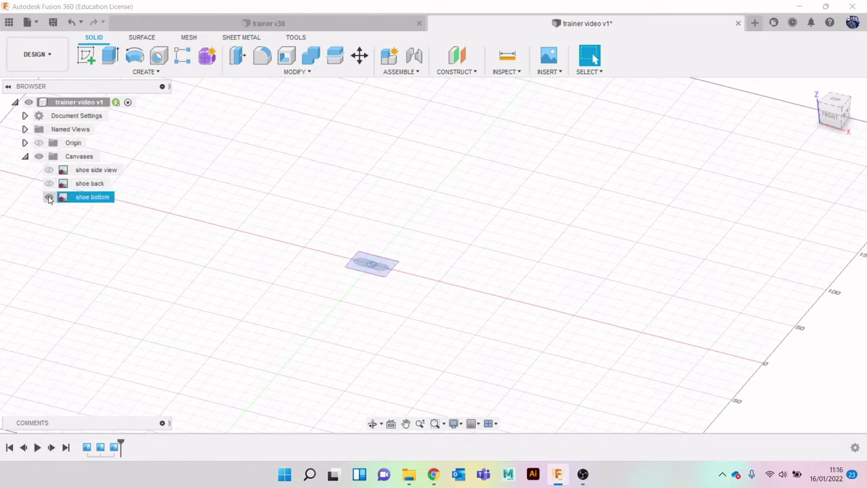
right_click(87, 198)
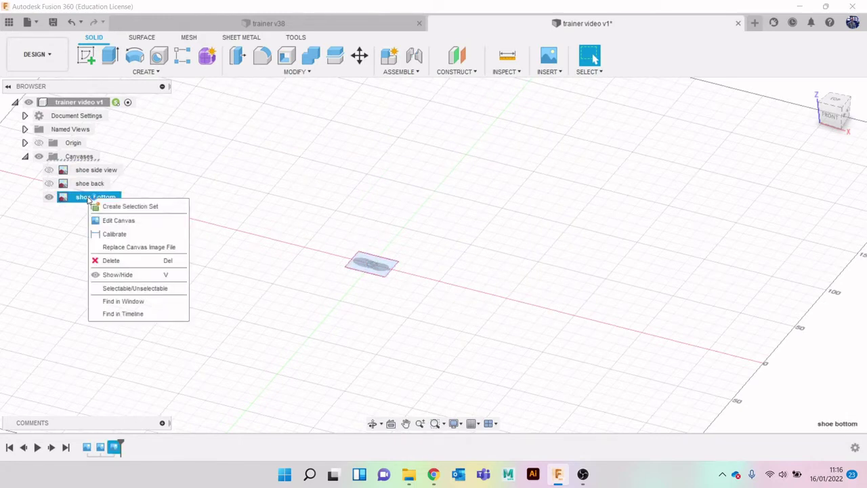
left_click(118, 221)
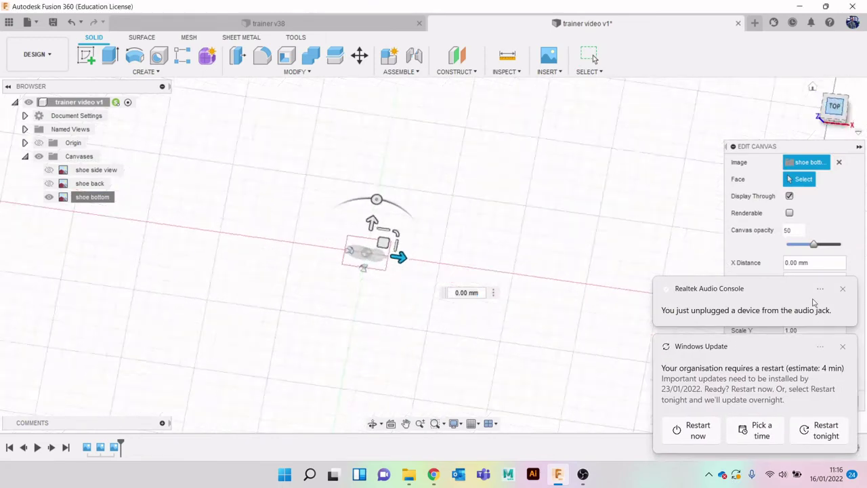
left_click(843, 347)
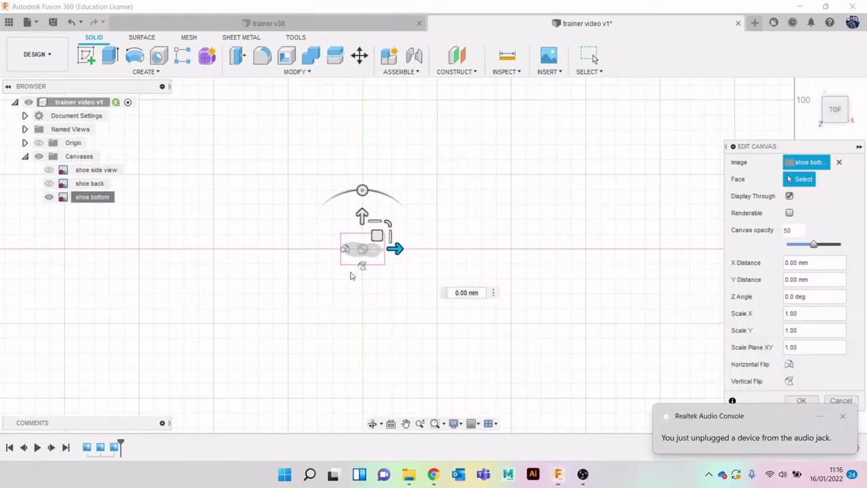
scroll(352, 261, "up", 10)
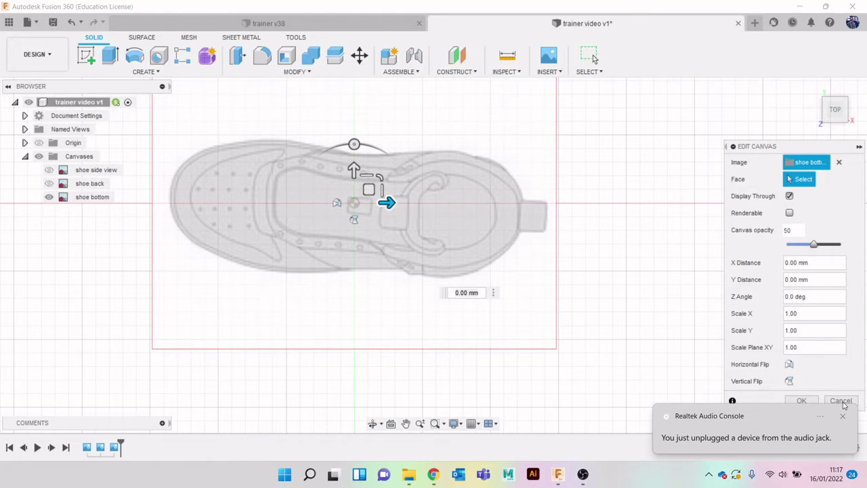
left_click(844, 416)
left_click(801, 400)
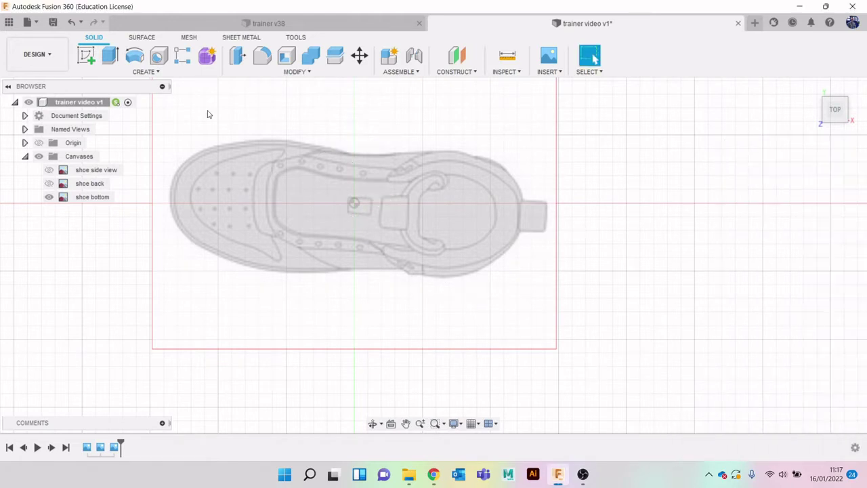
- Calibrate the shoe bottom canvas to 267 mm from the toe tip to the heel edge, excluding the pull tab
right_click(99, 197)
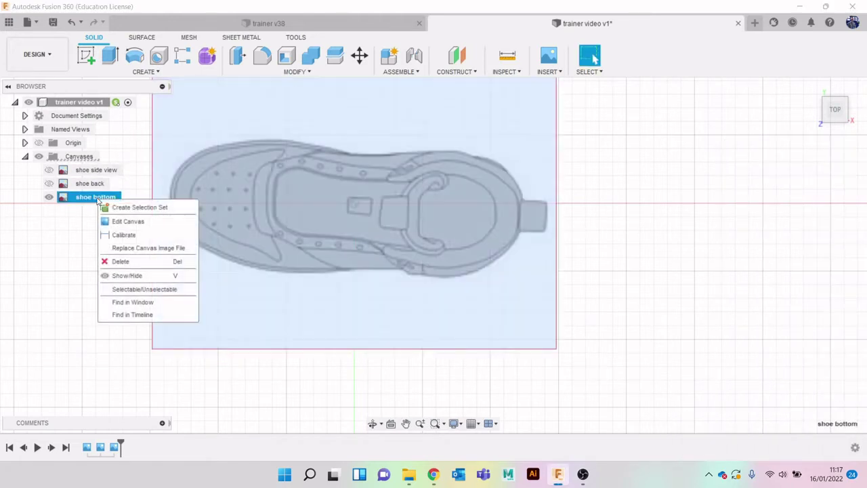
left_click(122, 236)
left_click(170, 204)
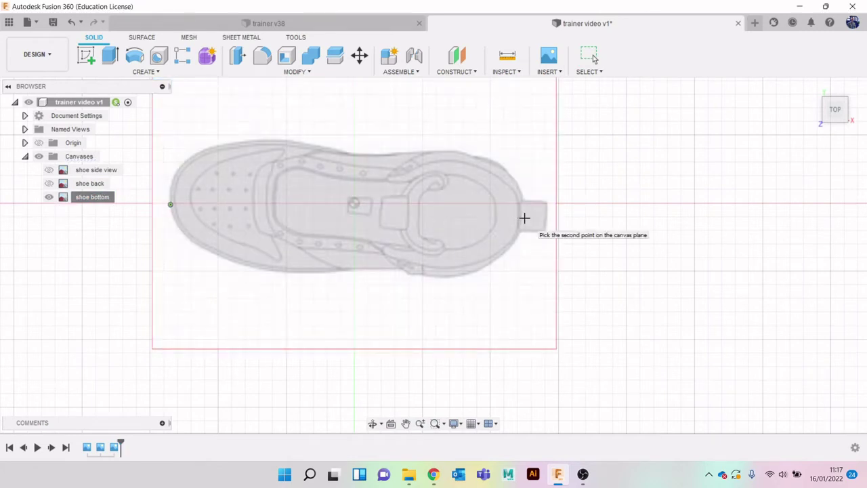
left_click(523, 219)
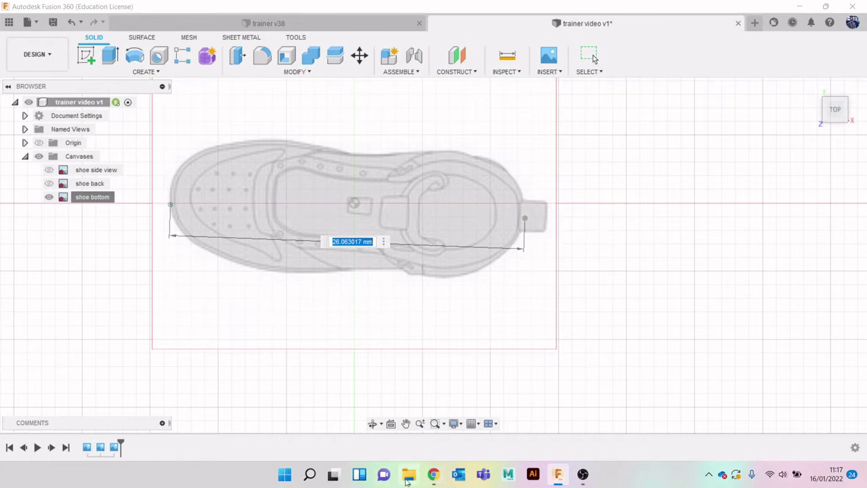
left_click(431, 477)
left_click(432, 476)
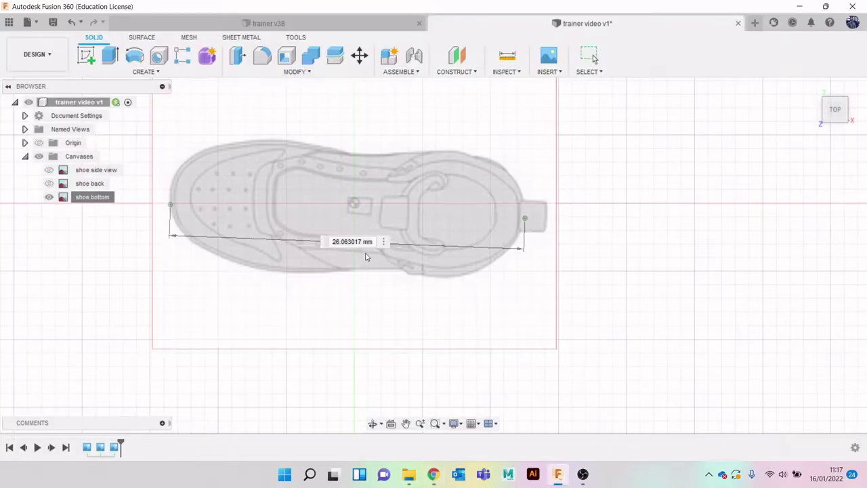
type("2")
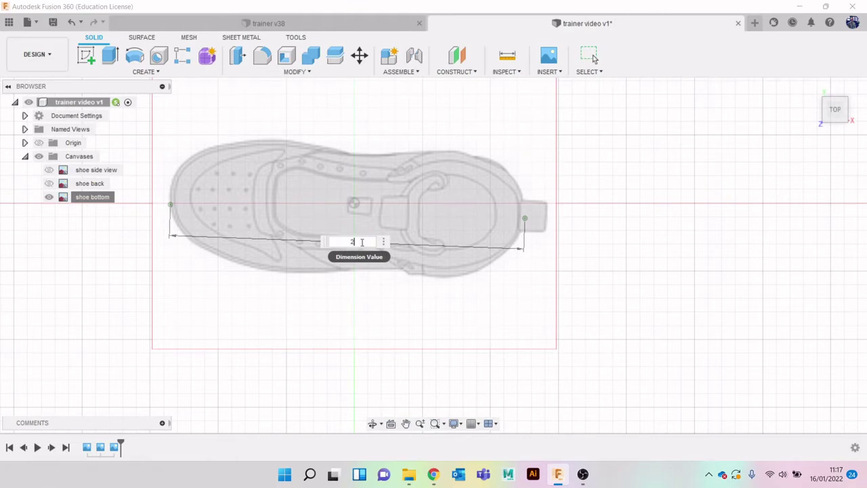
type("67")
key("Return")
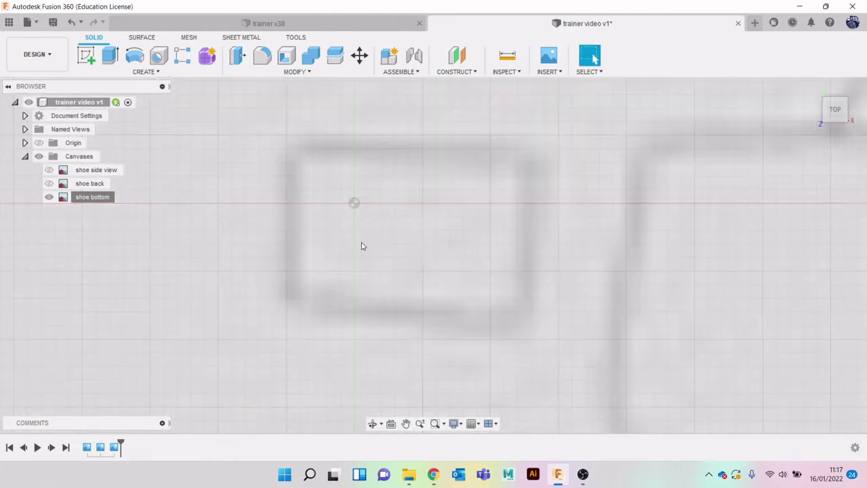
scroll(361, 246, "down", 10)
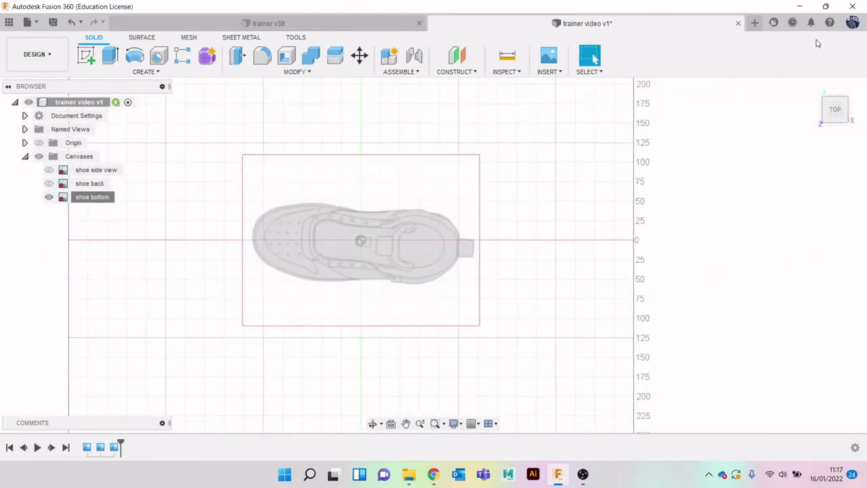
- Show the shoe side view canvas again and check its alignment with the bottom canvas from the front and at an angle
left_click(835, 119)
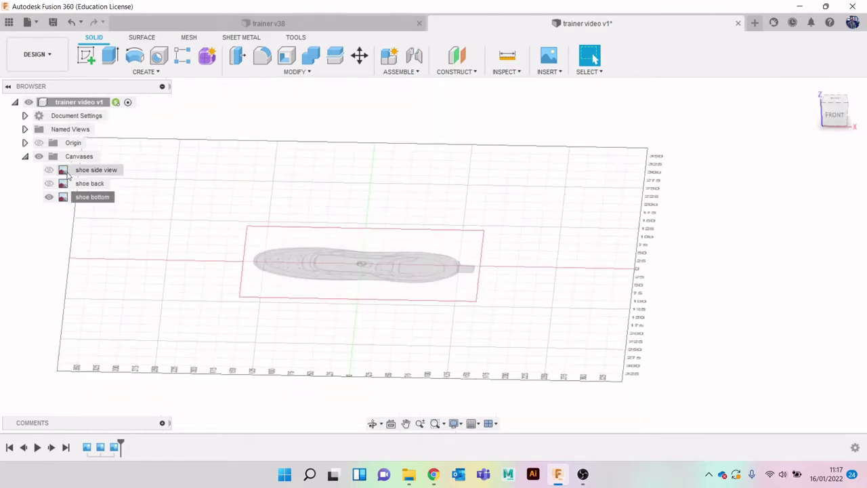
left_click(48, 170)
left_click(839, 124)
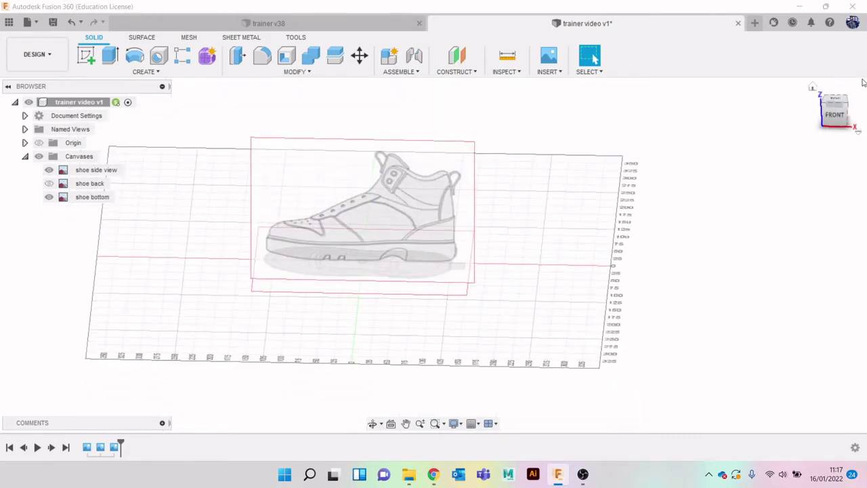
left_click(835, 116)
scroll(401, 228, "down", 2)
scroll(402, 231, "up", 3)
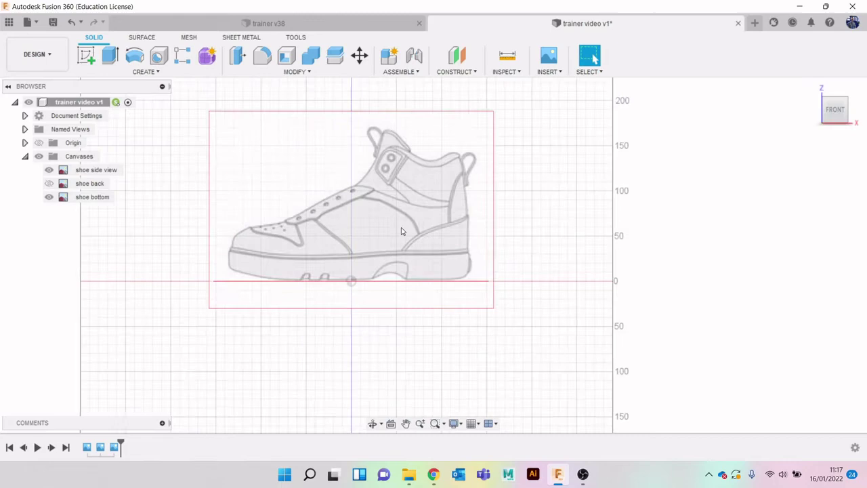
scroll(401, 231, "up", 2)
mouse_move(835, 112)
left_mouse_down()
mouse_move(836, 145)
mouse_move(826, 121)
left_mouse_up()
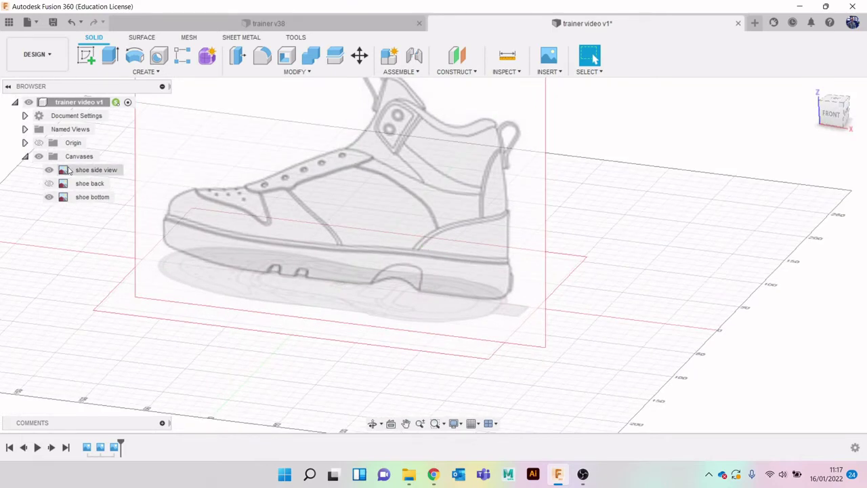
- Display the shoe back canvas again and enlarge it in its plane by a factor of about 9.26
left_click(49, 183)
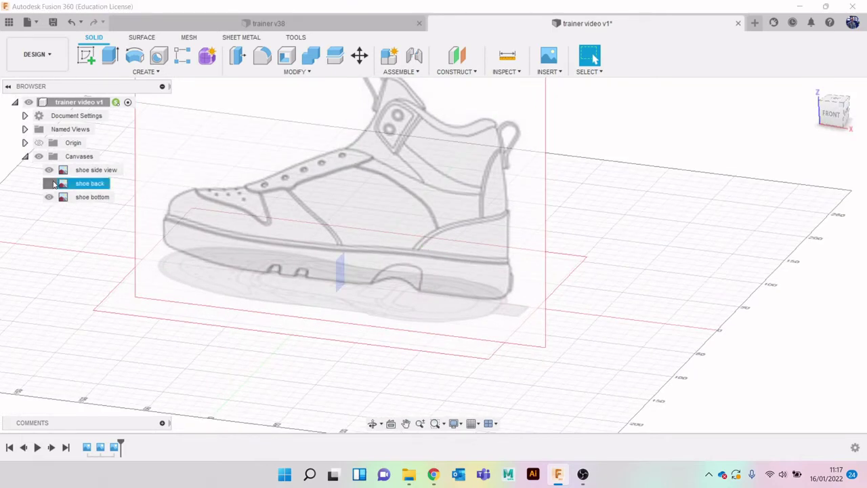
left_click_drag(842, 117, 833, 125)
left_click(834, 116)
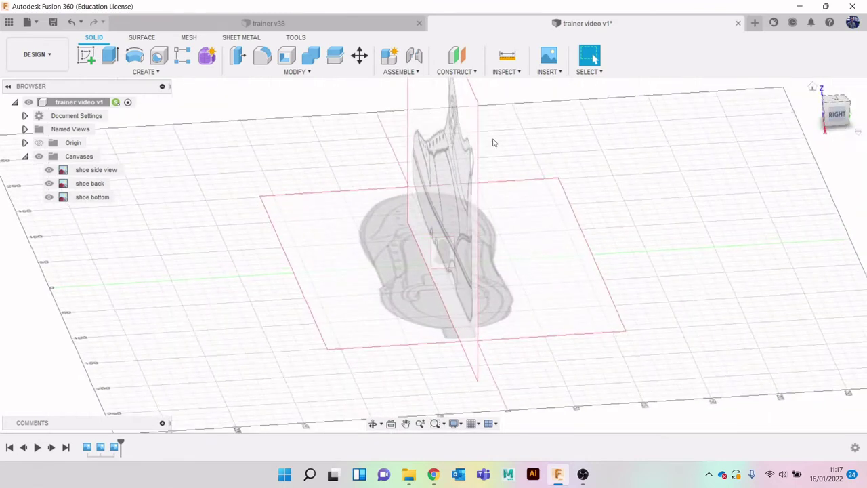
left_click(87, 184)
right_click(88, 184)
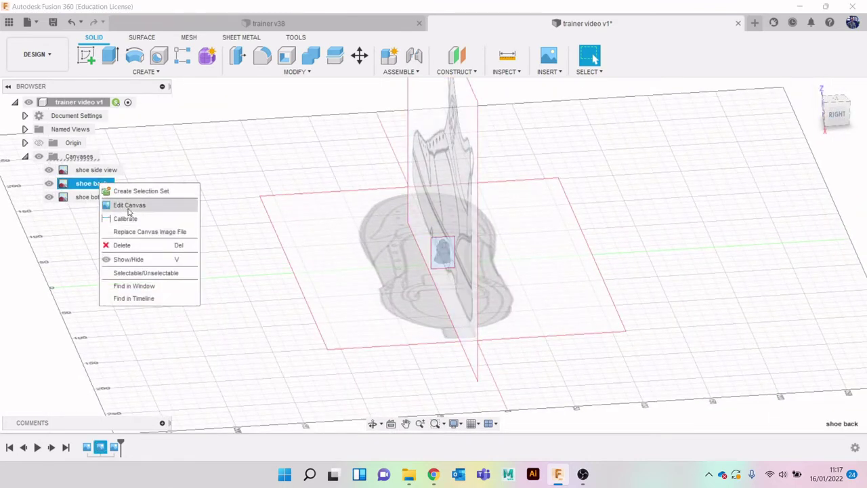
left_click(128, 207)
left_click_drag(471, 225, 493, 191)
left_click_drag(471, 225, 516, 197)
- Raise the enlarged shoe back canvas about 73.5 mm so its sole rests on the ground line
left_click(829, 119)
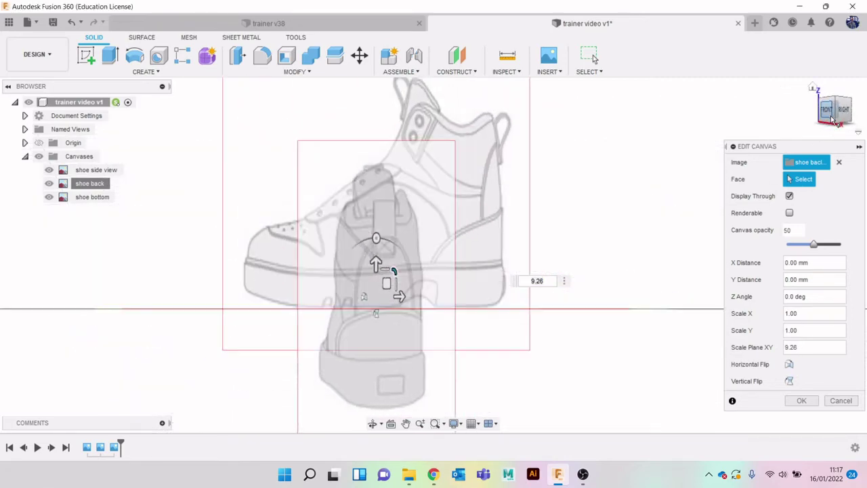
left_click_drag(376, 263, 377, 163)
left_click(833, 110)
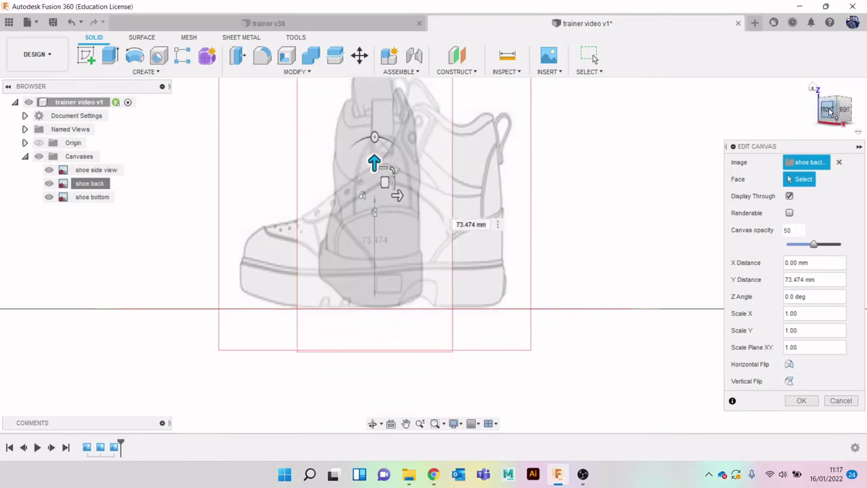
- Shrink the shoe back canvas in its plane by a factor of about 0.972 to match the side view's height
left_click_drag(830, 110, 809, 115)
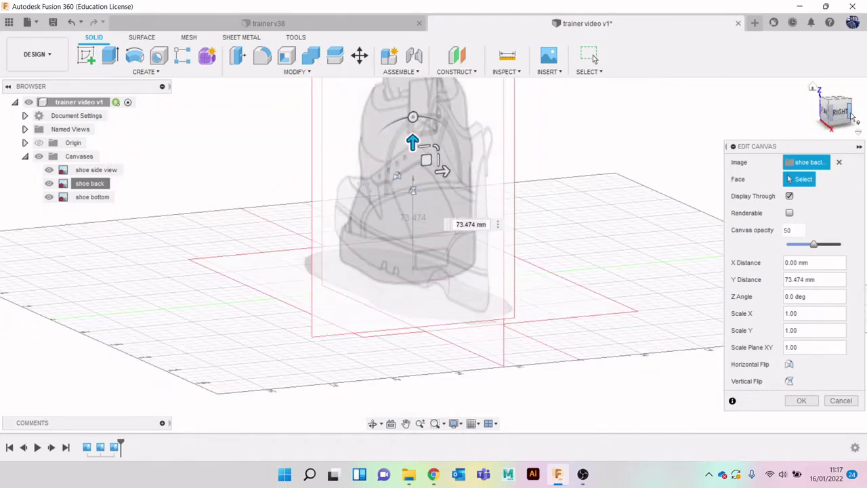
left_click(838, 110)
middle_click_drag(665, 193, 643, 271)
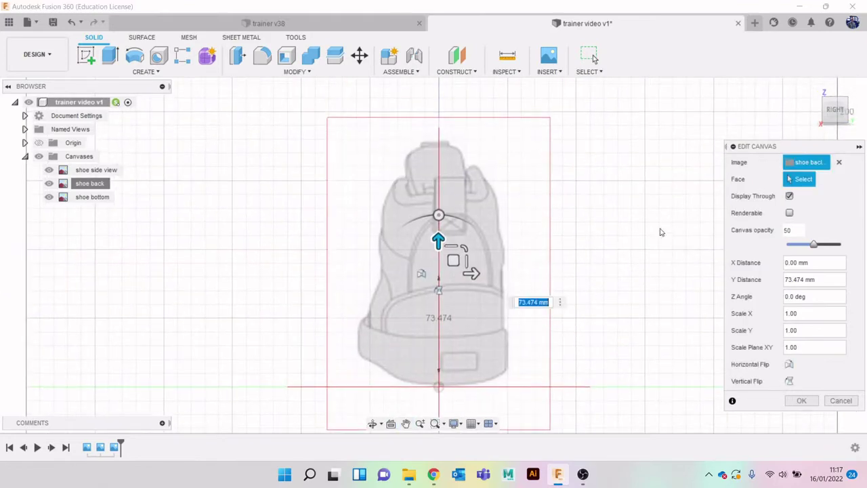
mouse_move(818, 109)
left_mouse_down()
mouse_move(833, 111)
mouse_move(813, 113)
left_mouse_up()
left_click_drag(350, 224, 349, 226)
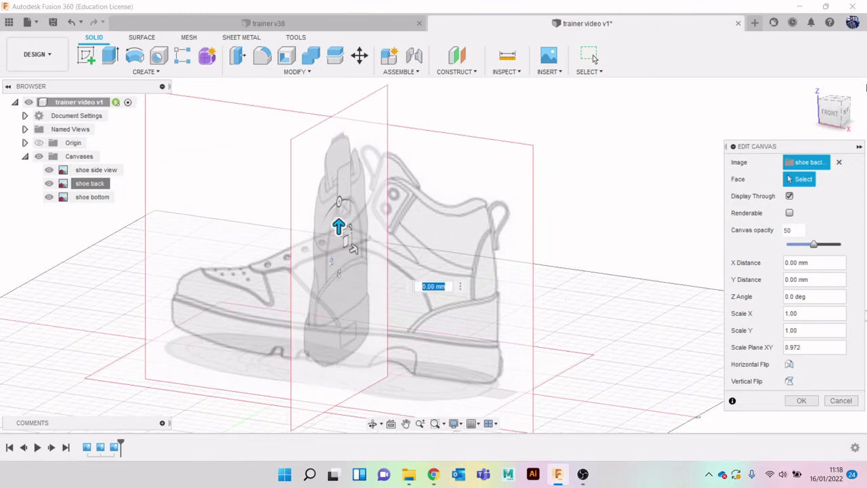
- Lower the shoe back canvas about 1.2 mm onto the ground line and apply the canvas edits
left_click(827, 117)
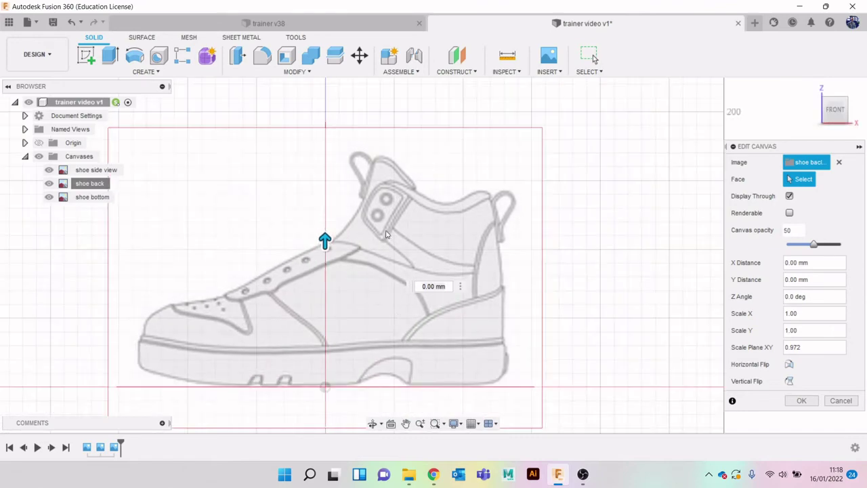
mouse_move(325, 240)
left_mouse_down()
mouse_move(325, 253)
mouse_move(325, 242)
left_mouse_up()
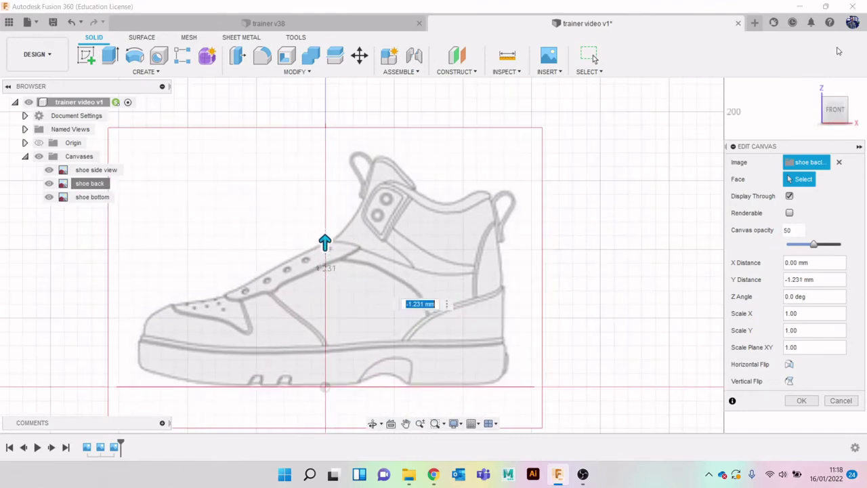
left_click(827, 110)
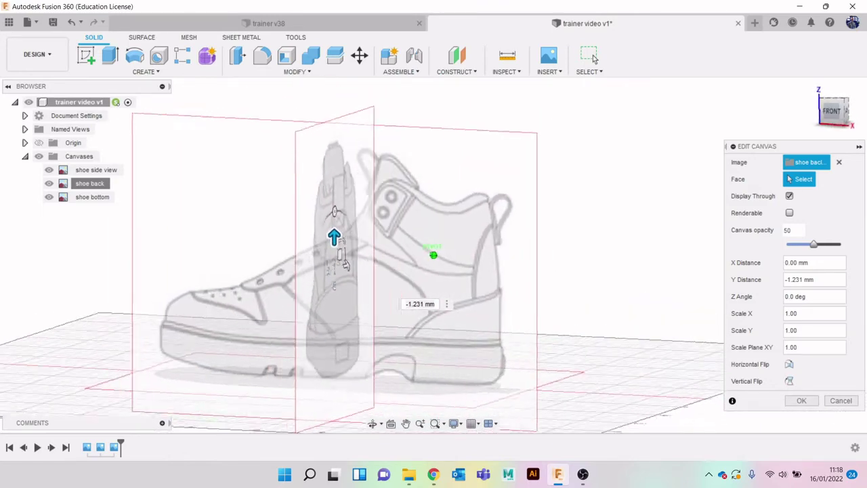
mouse_move(433, 255)
middle_mouse_down("shift")
mouse_move(525, 266)
mouse_move(552, 258)
mouse_move(498, 275)
middle_mouse_up("shift")
left_click_drag(855, 116, 834, 108)
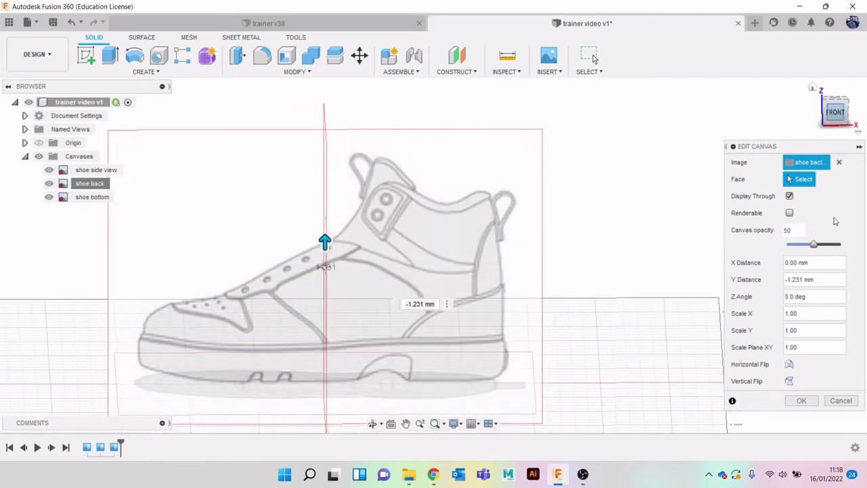
left_click(804, 400)
scroll(675, 321, "down", 4)
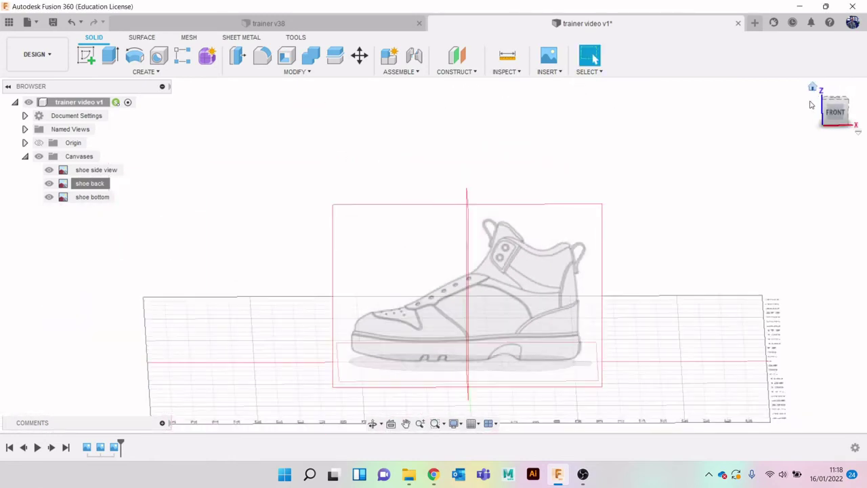
left_click_drag(842, 114, 866, 116)
middle_click_drag(538, 291, 444, 301, "shift")
left_click_drag(816, 130, 796, 126)
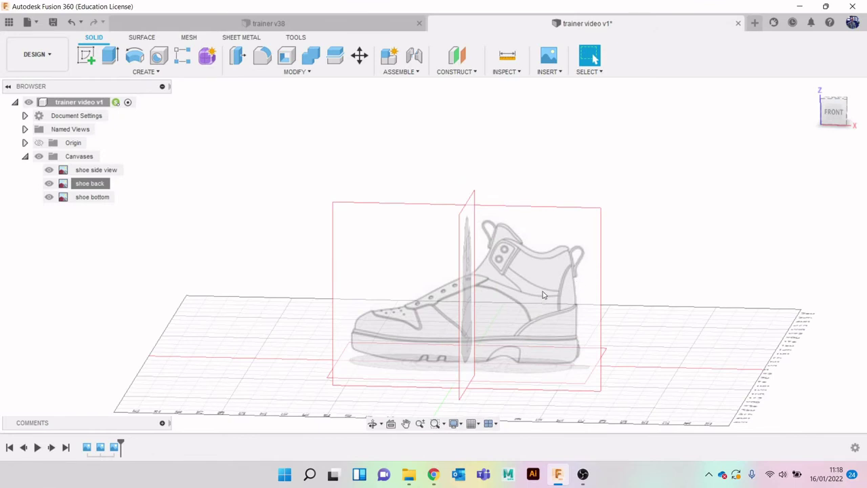